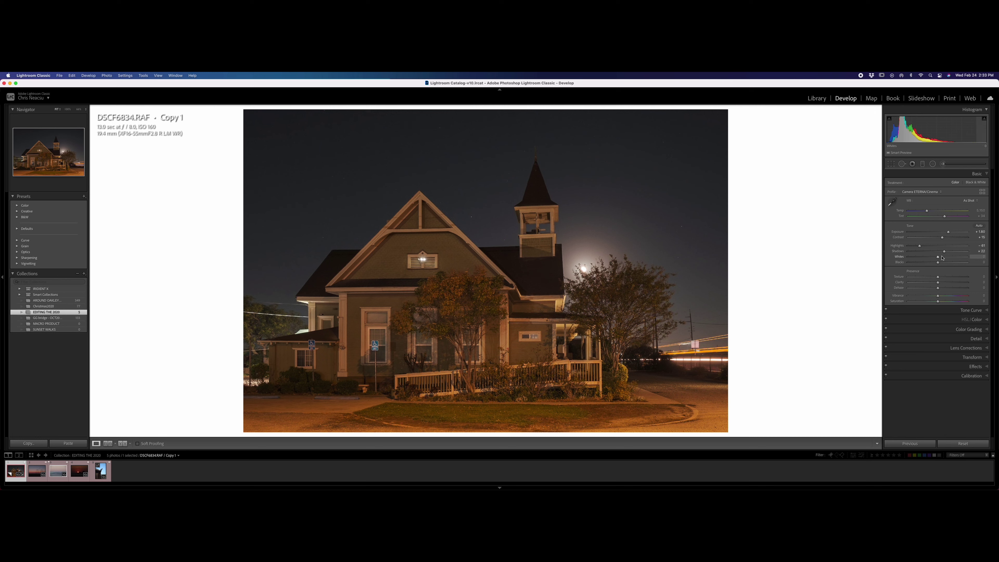
Raise the Whites, fine-tune the Blacks and cool the white balance temperature until the night sky turns blue.
mouse_move(938, 256)
mouse_down()
mouse_move(951, 256)
mouse_move(939, 262)
mouse_up()
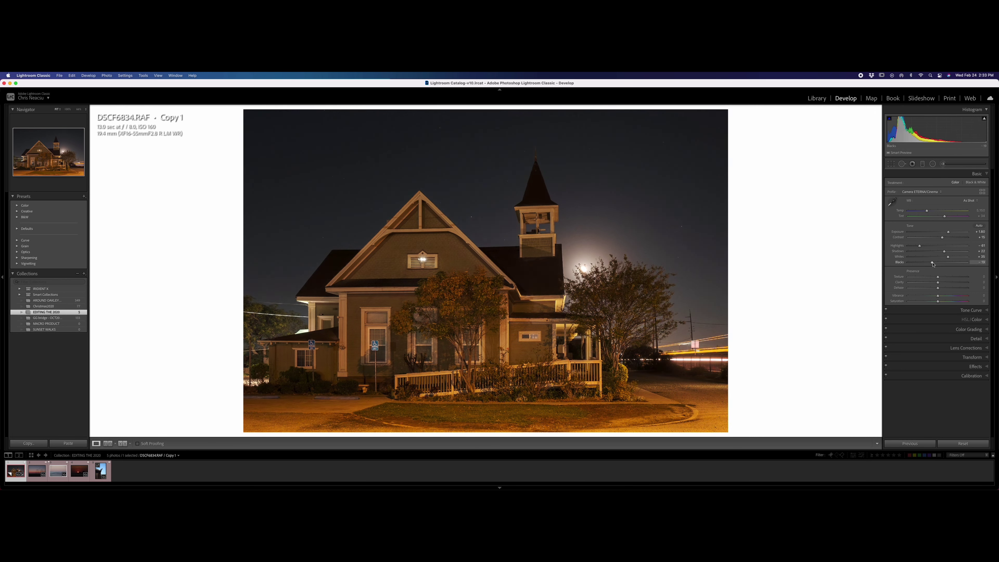
drag(927, 210, 918, 211)
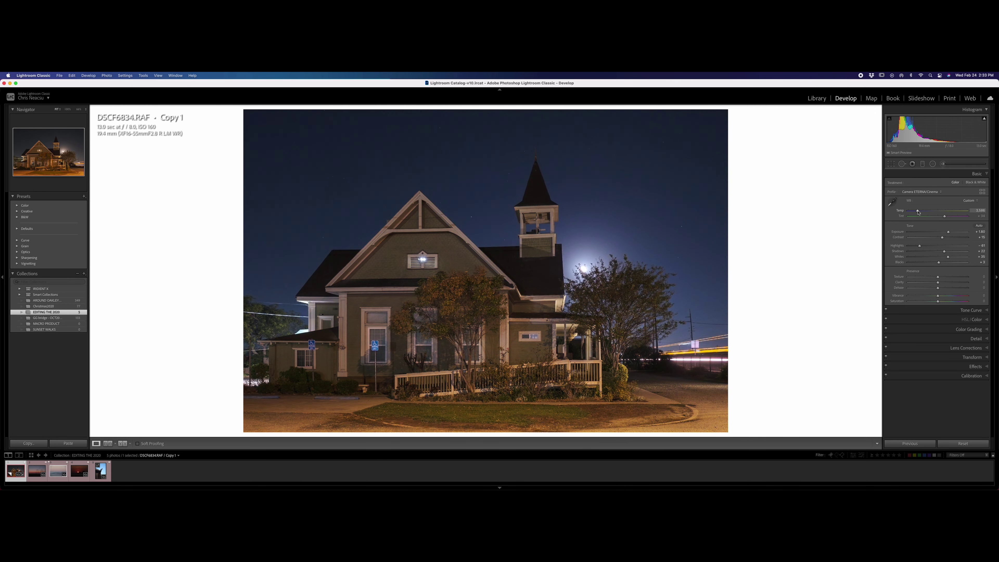
Rotate the church photo slightly with Crop & Straighten, apply it and check the building and sky up close.
click(890, 164)
drag(803, 218, 803, 224)
key(Return)
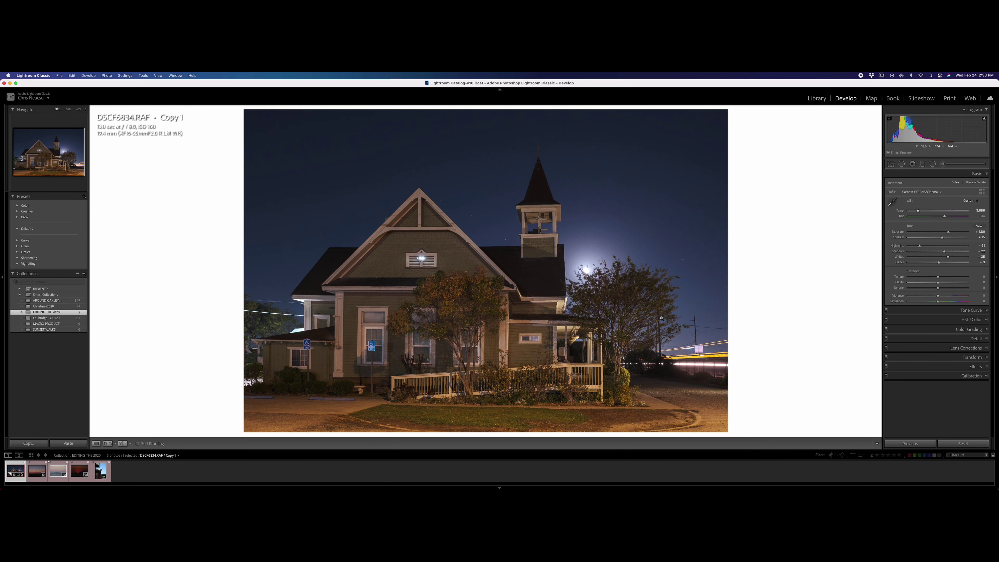
click(474, 212)
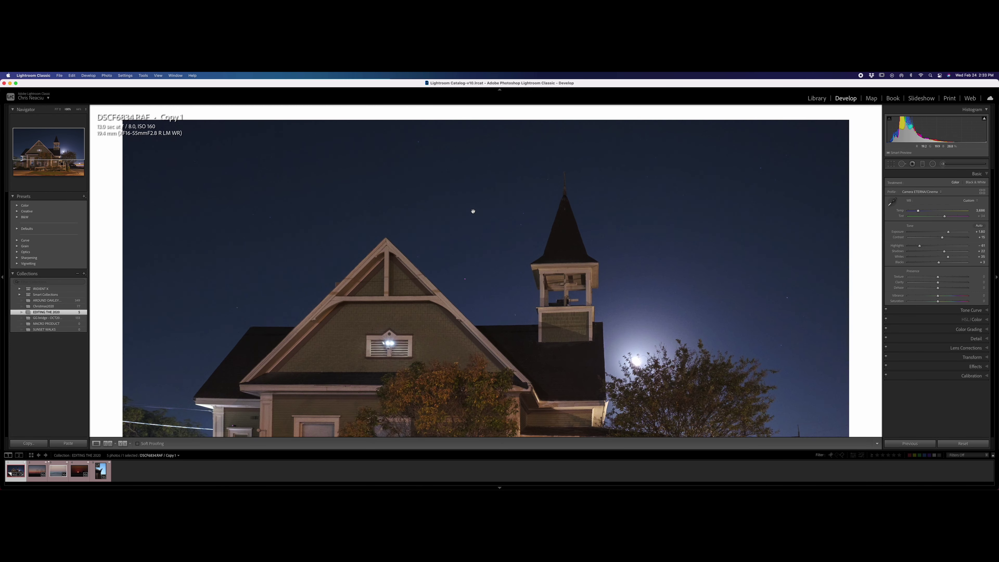
click(485, 278)
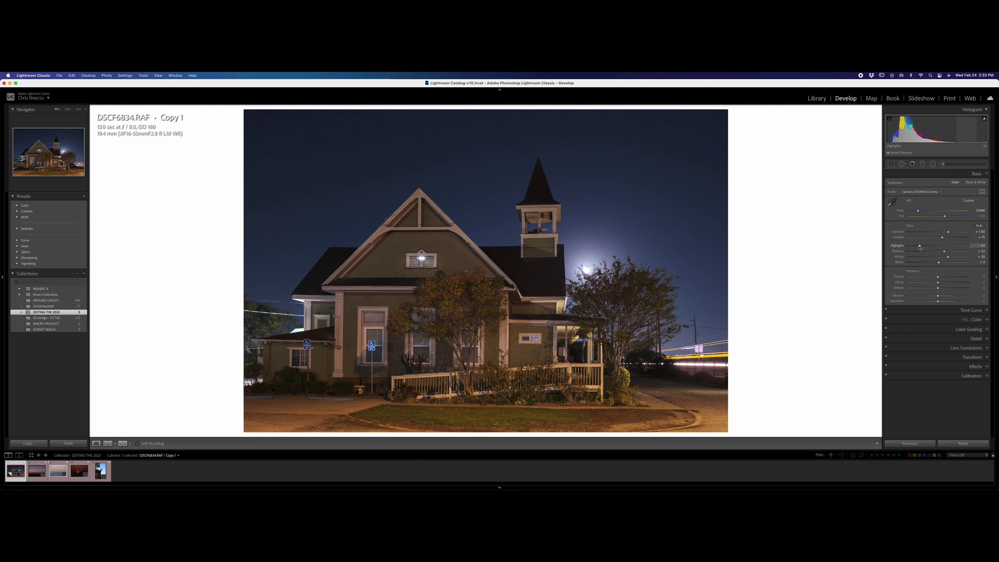
Raise the Highlights slightly, shift the blue hue toward teal and increase the blues' saturation and luminance.
drag(919, 246, 922, 248)
click(981, 322)
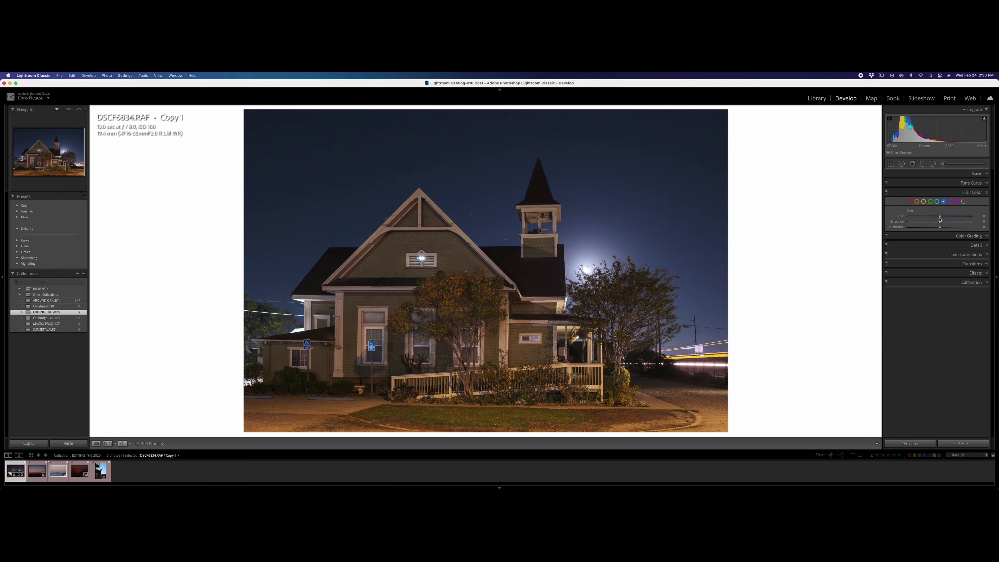
mouse_move(939, 219)
mouse_down()
mouse_move(950, 227)
mouse_move(931, 218)
mouse_up()
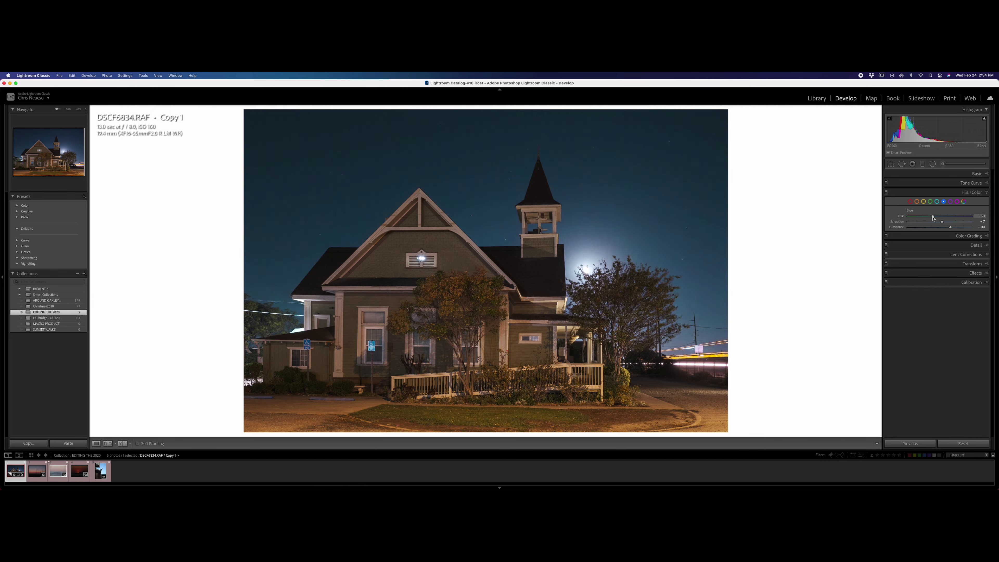
click(936, 201)
Reduce the Whites, deepen the Blacks, raise the Exposure and cool the temperature slightly.
click(646, 196)
click(819, 257)
key(super+1)
drag(948, 258, 944, 258)
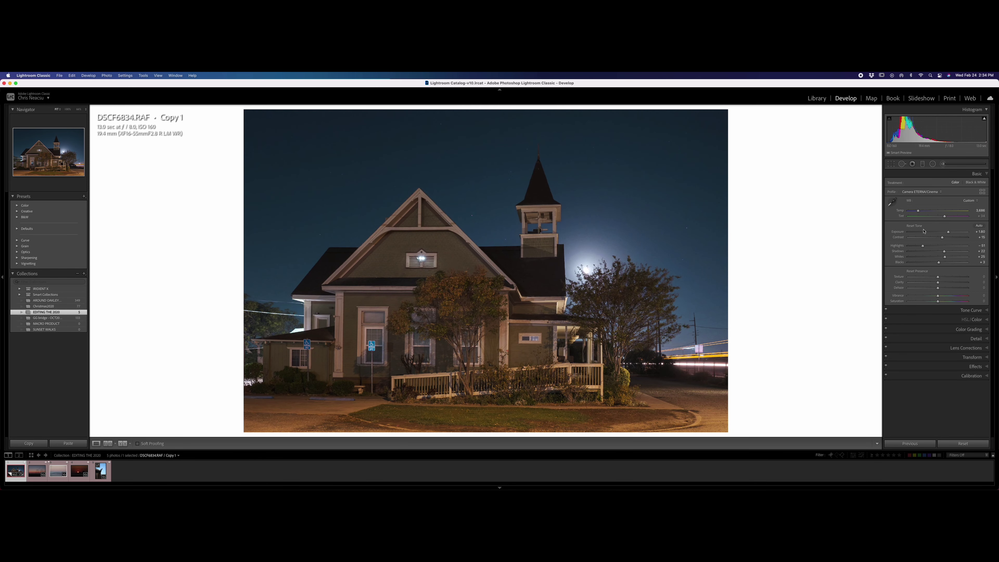
mouse_move(944, 257)
mouse_down()
mouse_move(955, 258)
mouse_move(928, 264)
mouse_up()
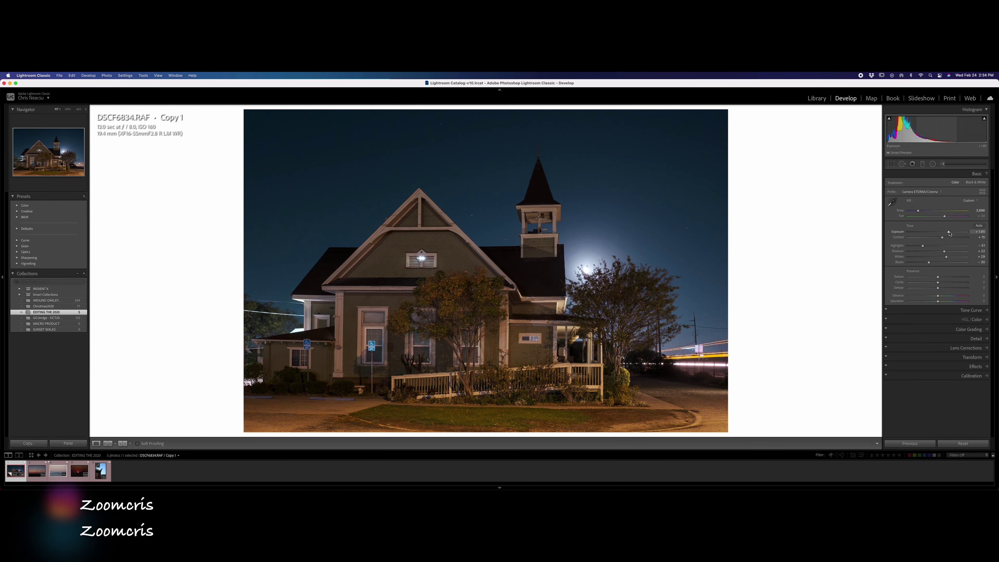
drag(948, 232, 917, 213)
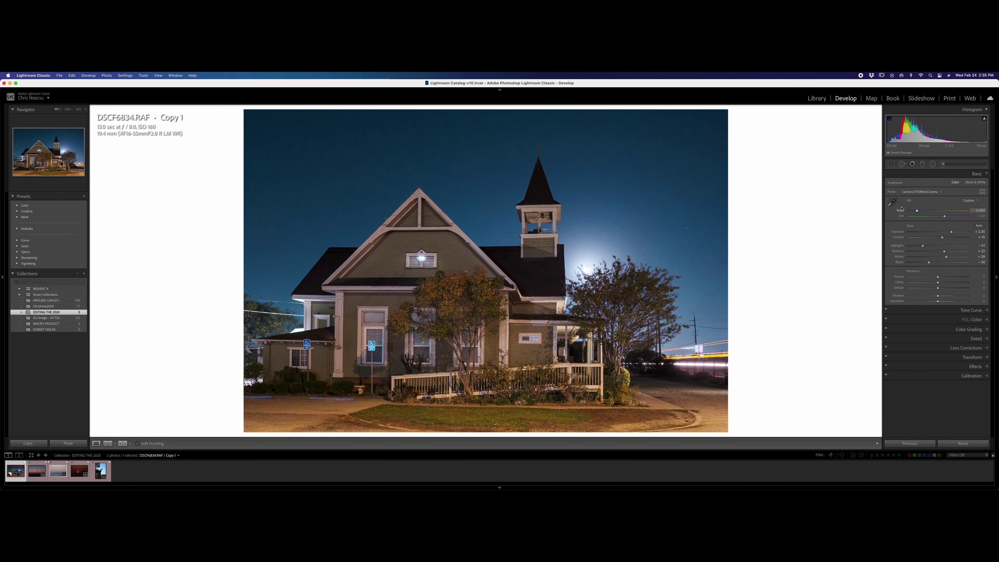
Sample the white balance from the church's front window area and warm the temperature slightly.
key(w)
click(367, 327)
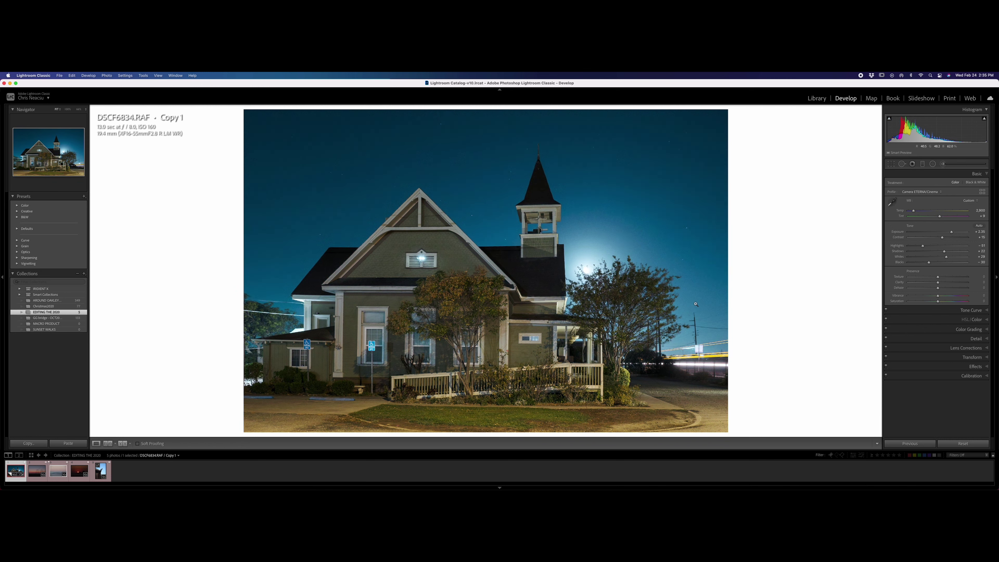
drag(914, 212, 915, 212)
Enable chromatic aberration removal and lens profile corrections, set the sharpening Masking to about 50 and preview the photo full screen.
click(977, 347)
click(927, 229)
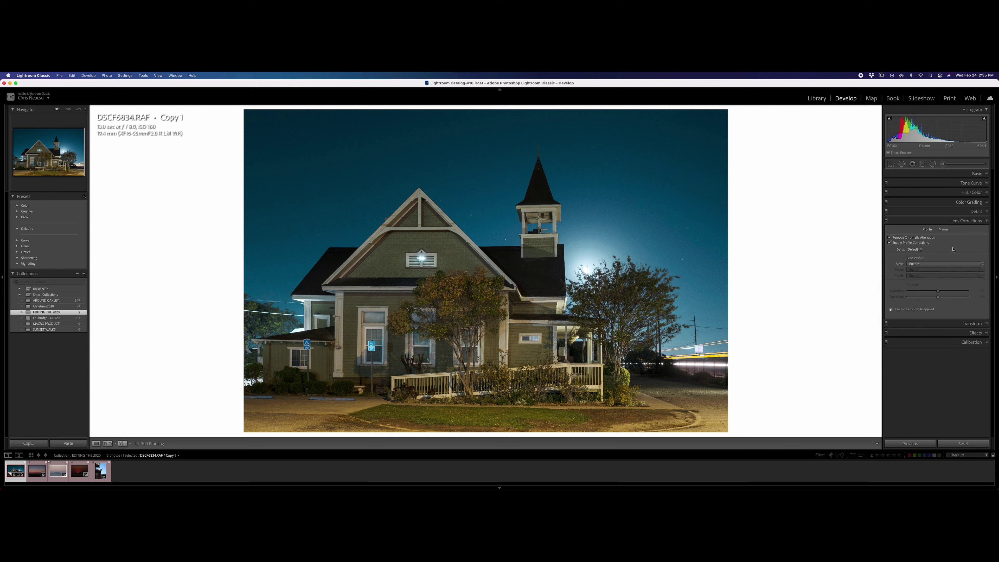
click(972, 211)
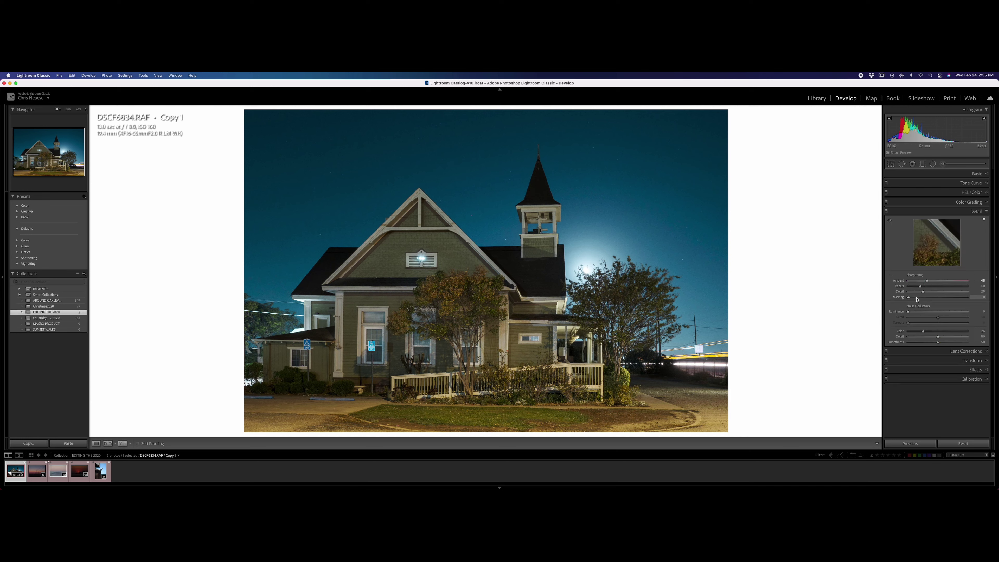
drag(908, 298, 938, 297)
key(f)
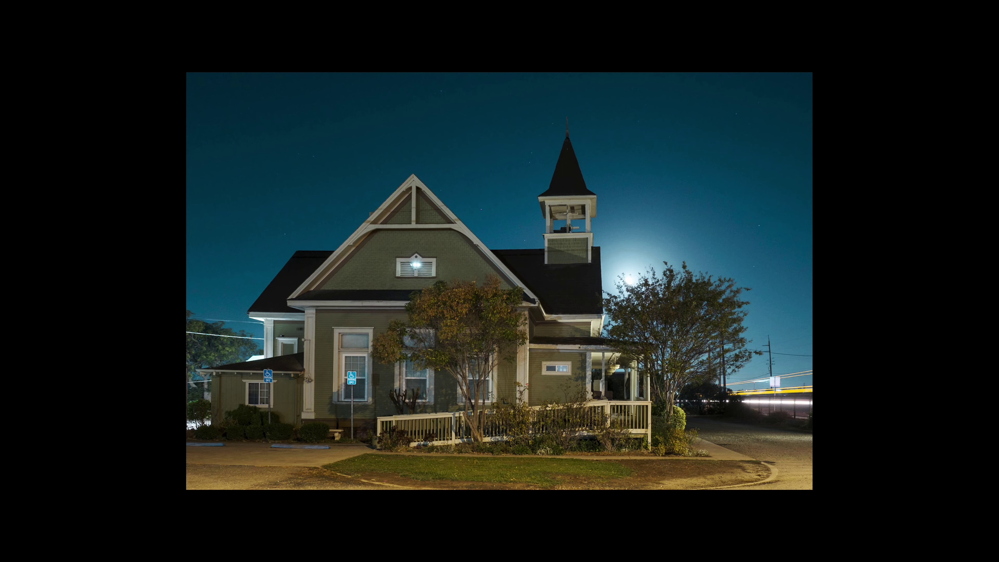
key(f)
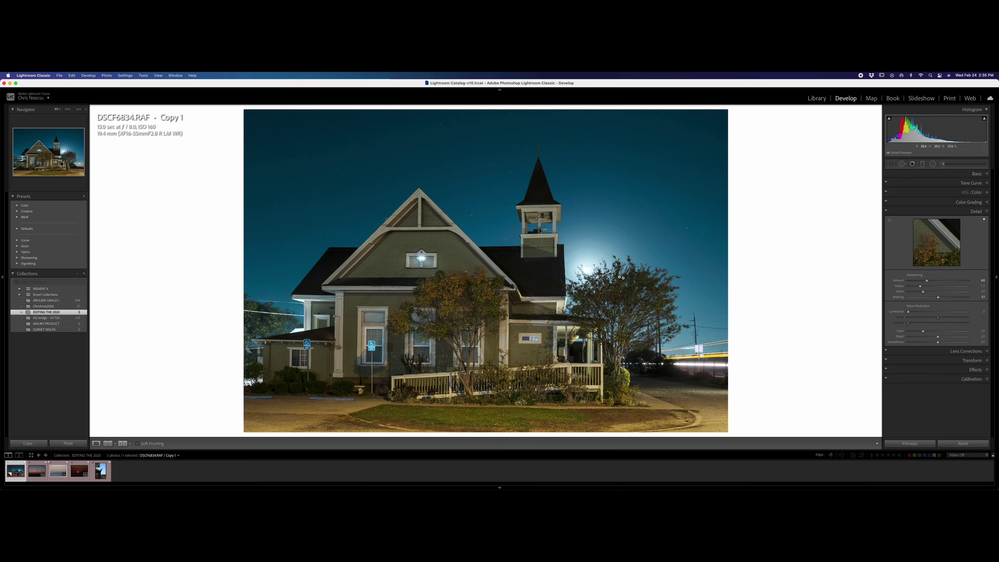
Shift the green hue, reduce the green and yellow color intensity and raise the photo's Vibrance.
click(972, 192)
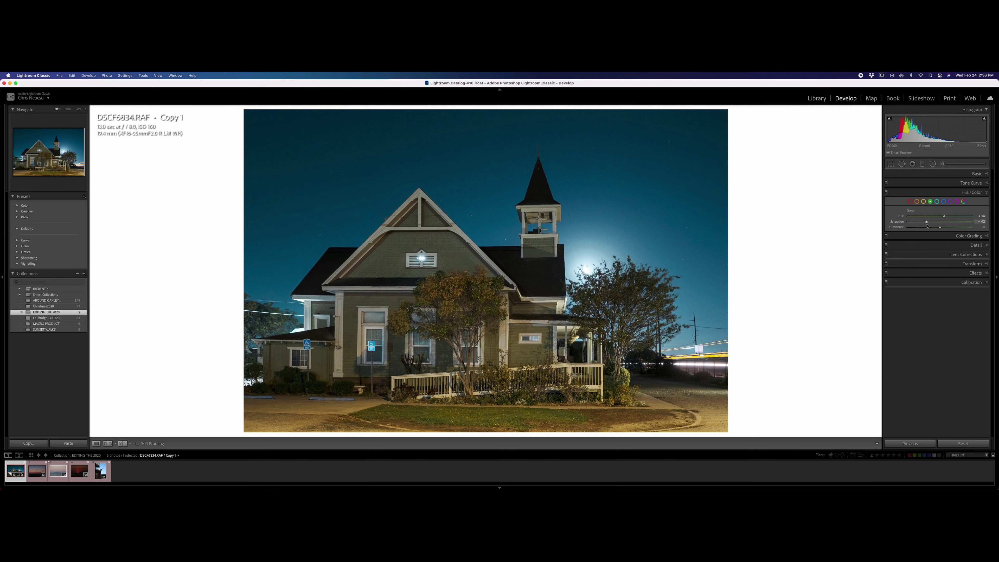
click(922, 201)
mouse_move(940, 224)
mouse_down()
mouse_move(922, 224)
mouse_move(931, 223)
mouse_up()
click(972, 174)
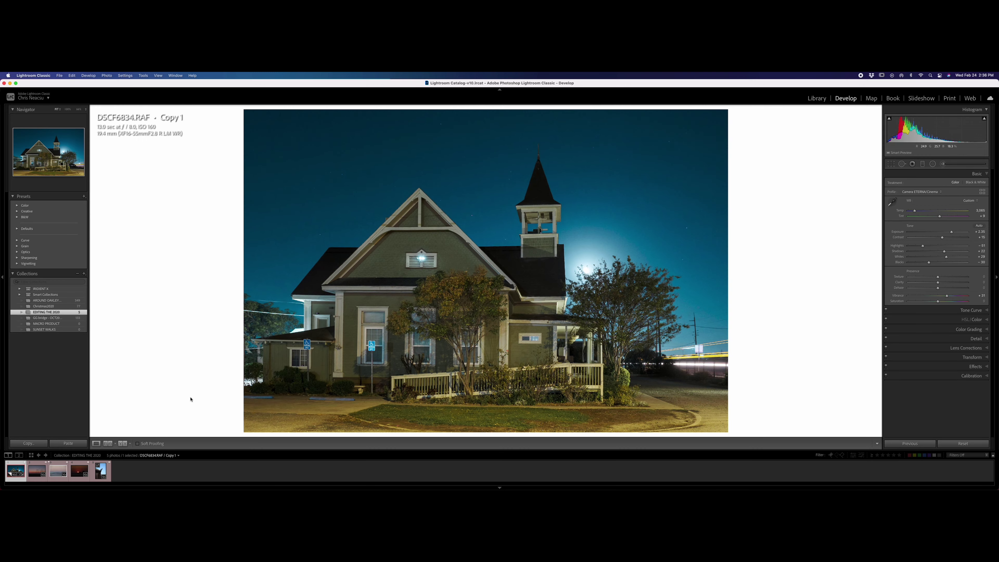
Open the power line photo DSCF6864.RAF and crop it to 1 x 1 around the pylons.
key(Right)
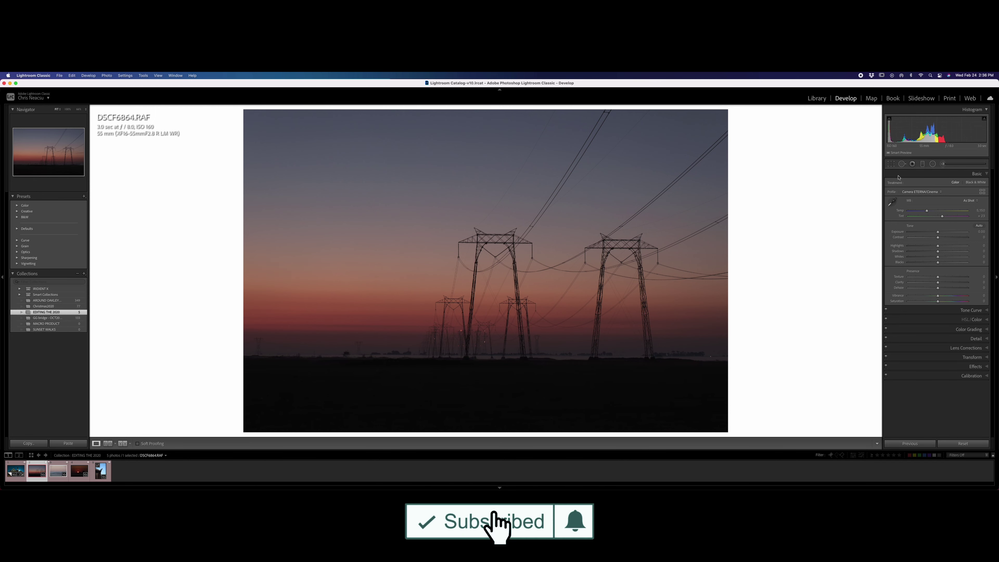
key(r)
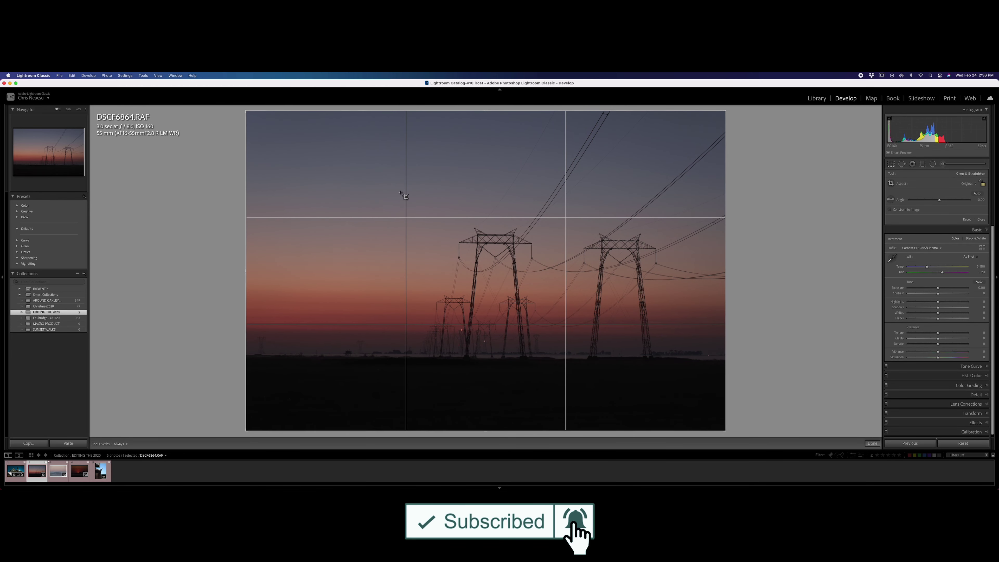
click(970, 183)
click(959, 202)
drag(448, 249, 381, 254)
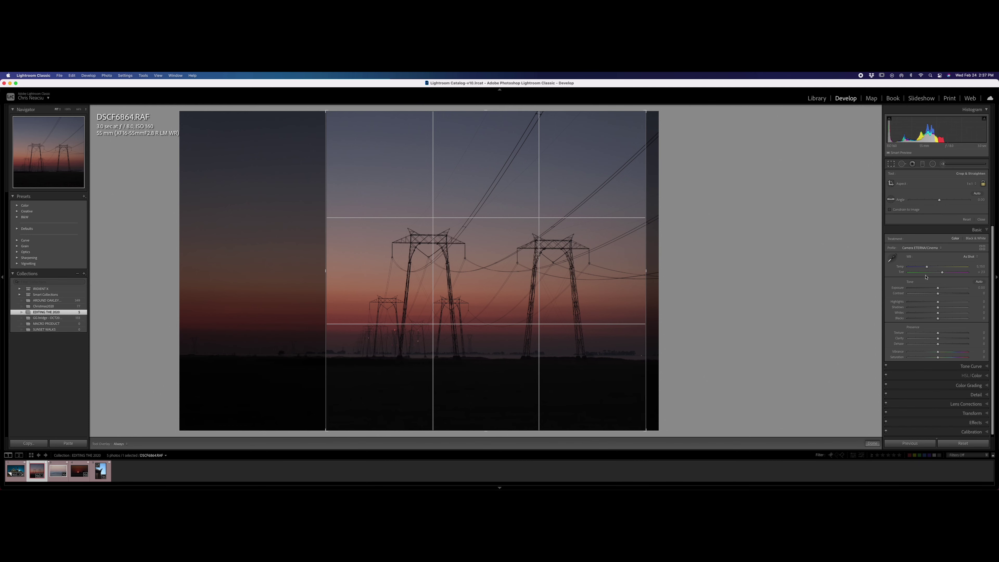
Try the 5 x 7, 4 x 3 and 8.5 x 11 crop ratios, enlarging and reframing the portrait crop around the pylons.
click(971, 184)
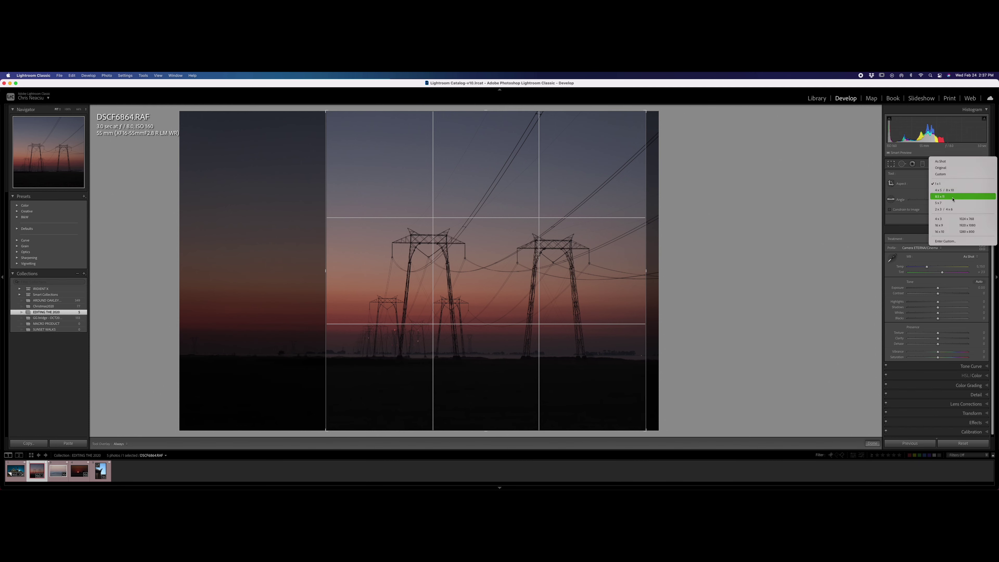
click(952, 196)
click(970, 184)
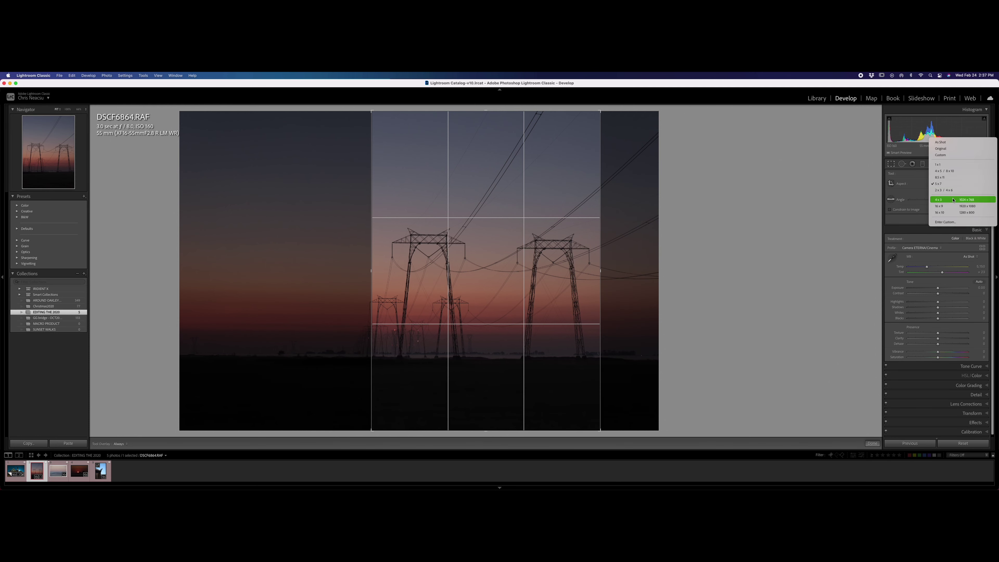
click(958, 199)
click(971, 183)
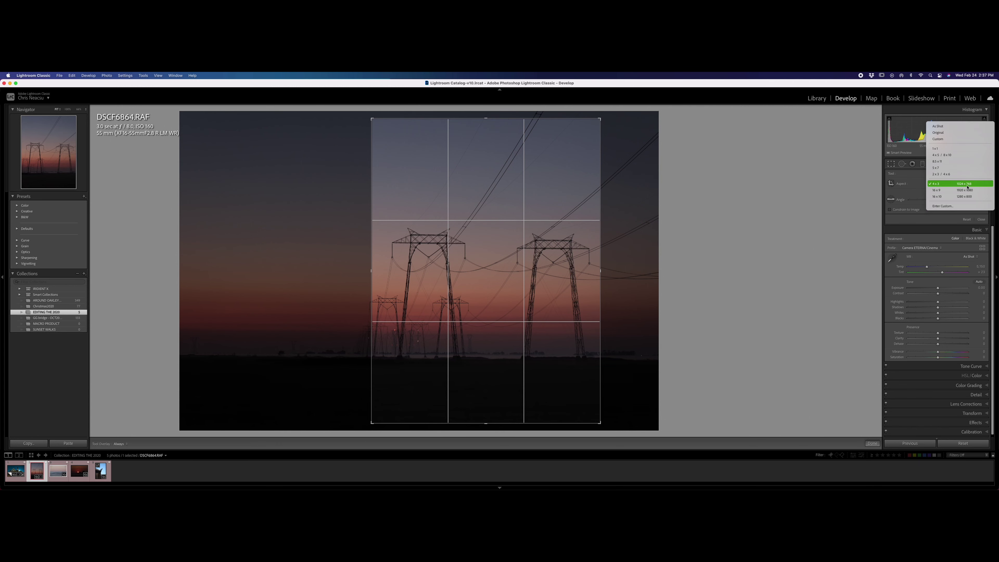
click(937, 162)
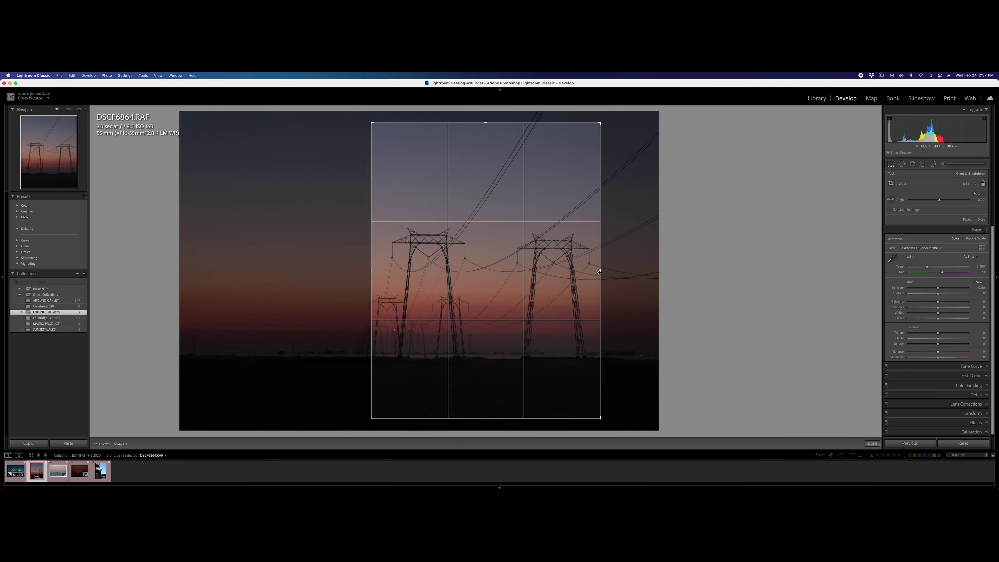
drag(600, 271, 611, 271)
drag(553, 284, 574, 283)
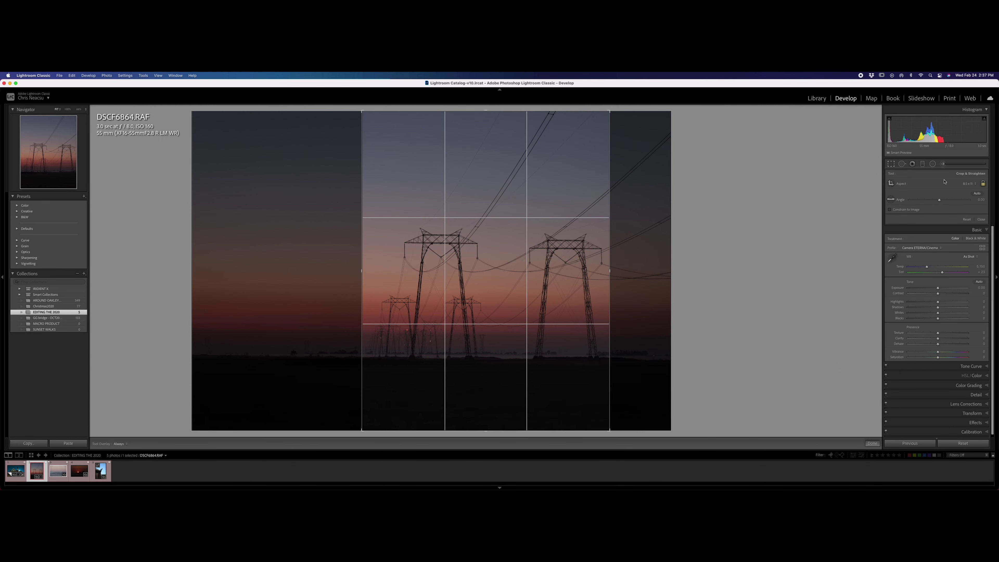
Set the crop ratio to 1 x 1, enlarge and position the square around both large pylons and apply the crop.
click(968, 183)
click(940, 162)
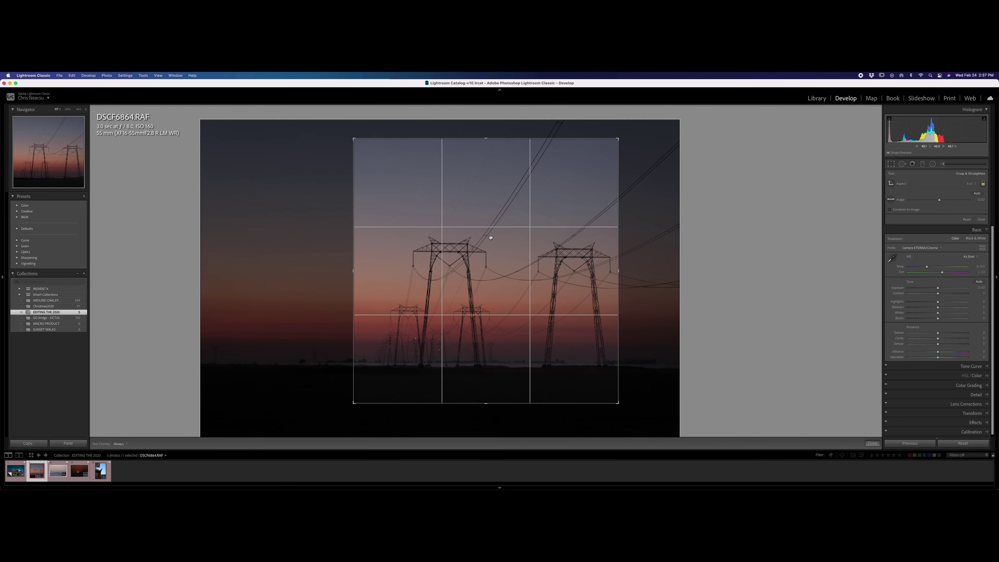
drag(487, 229, 455, 239)
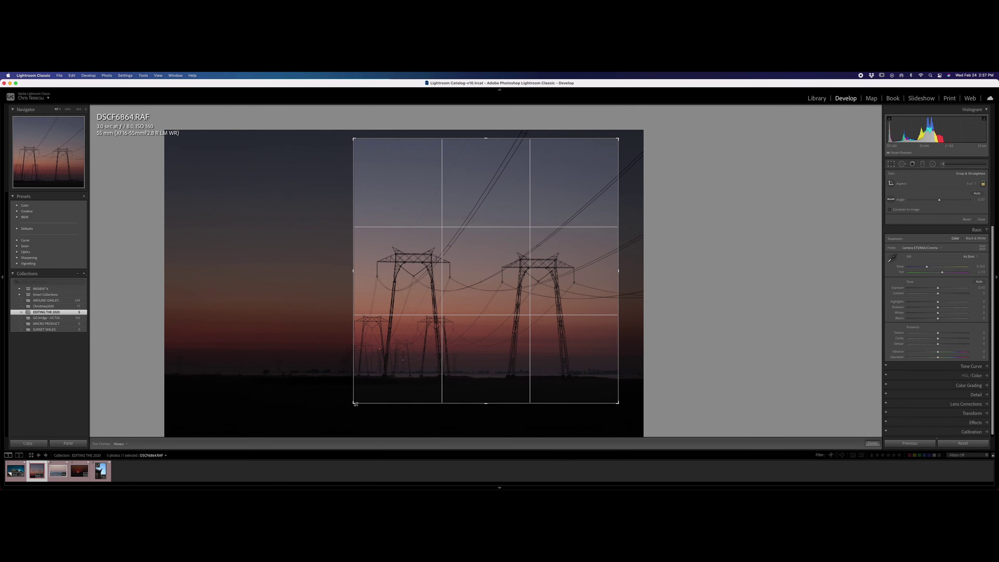
drag(353, 402, 303, 415)
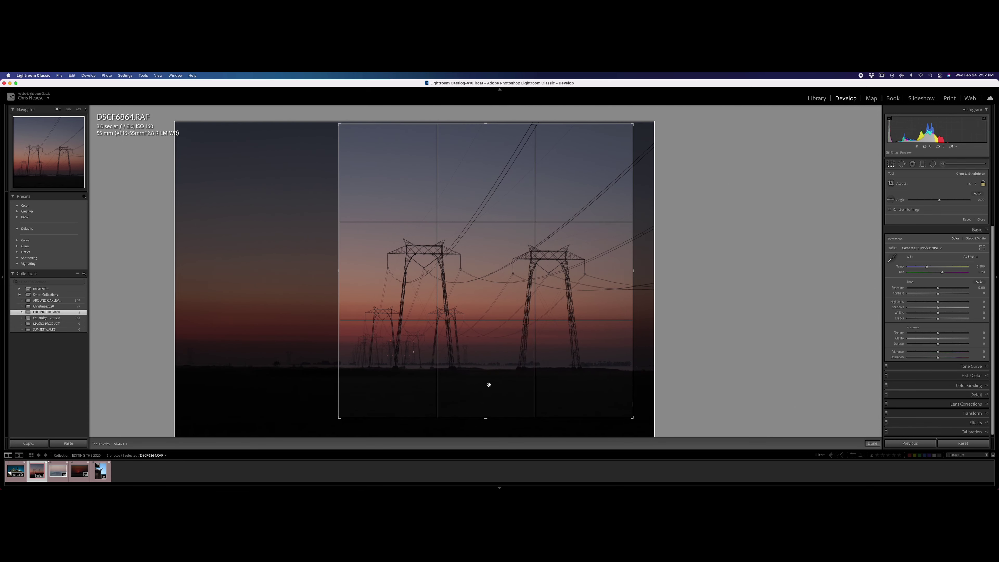
key(Return)
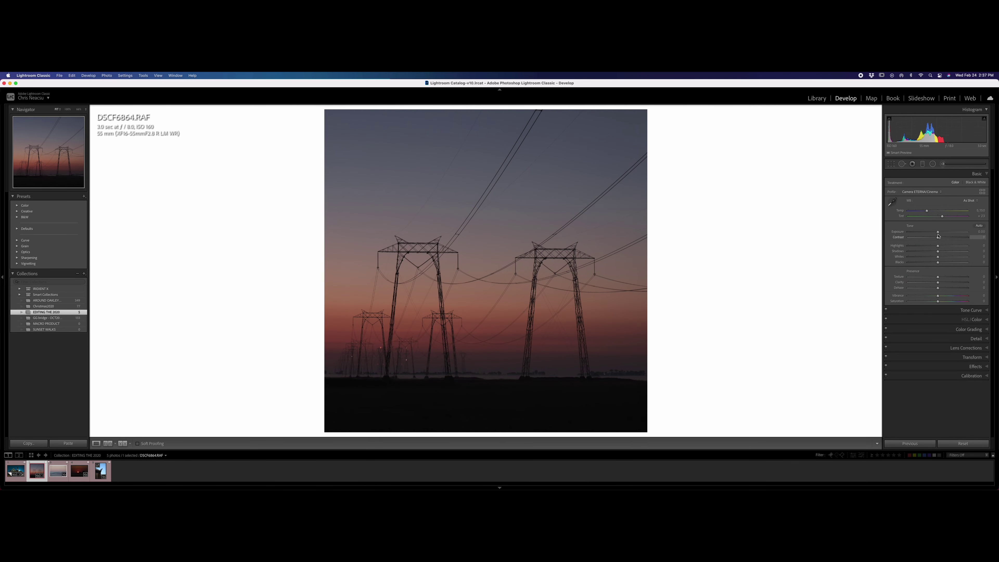
Raise Exposure, Shadows, Whites, Texture, Vibrance and Saturation, and lower Highlights and Blacks to bring out the sunset.
drag(937, 232, 946, 302)
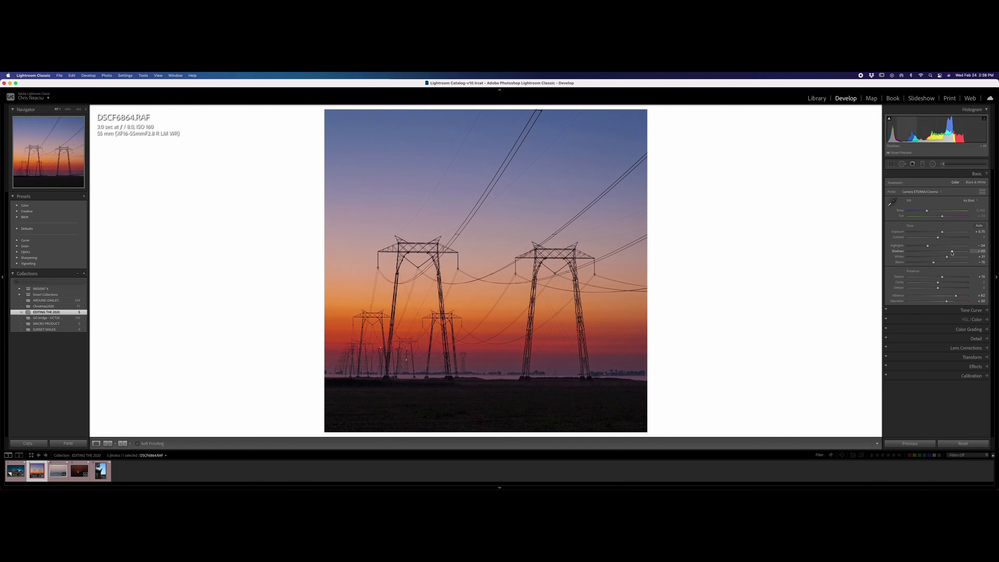
drag(952, 252, 919, 247)
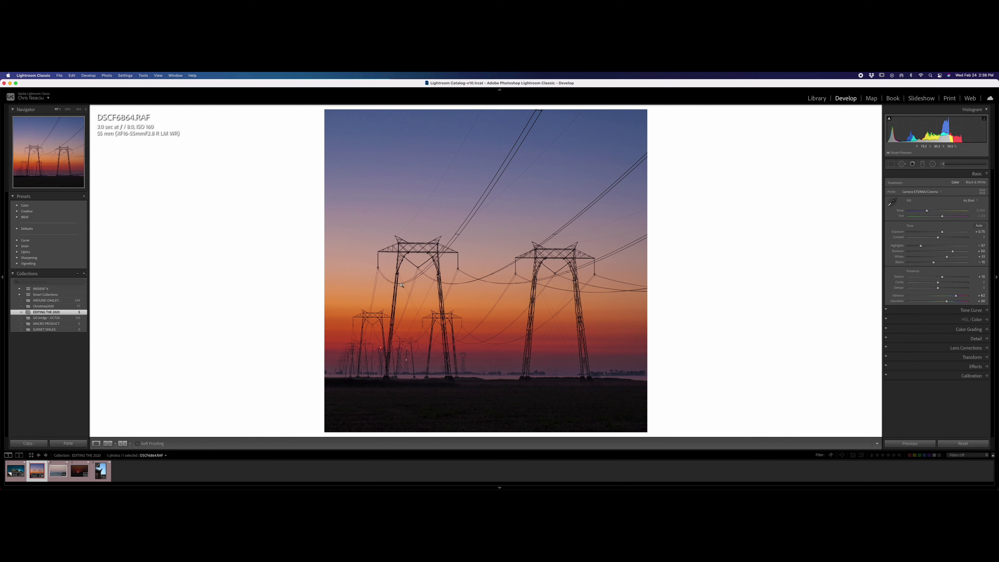
Pull the tone curve's white point inward to an input of about 238 with the output at 255.
click(970, 310)
drag(935, 228, 963, 191)
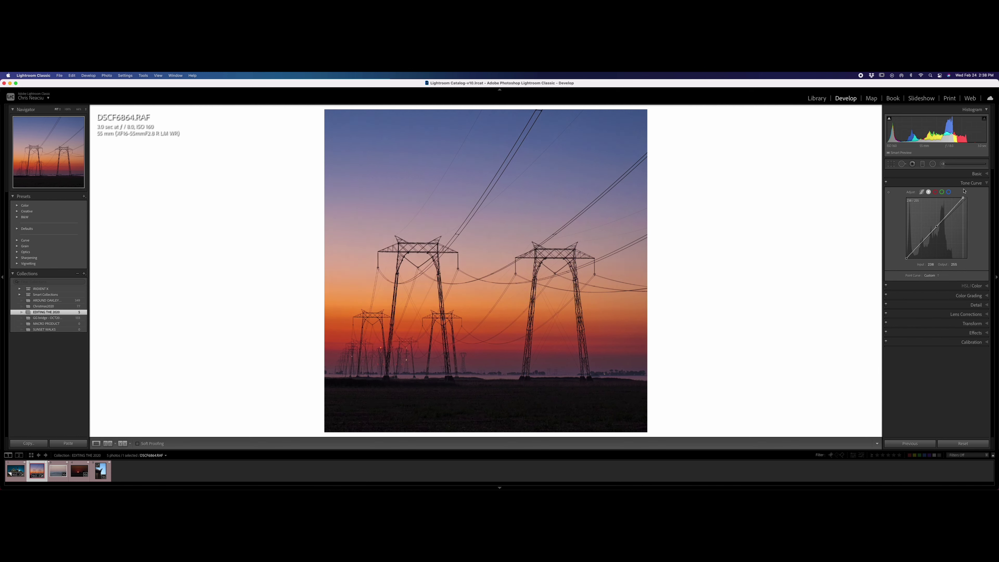
Increase the highlight and shadow luminance in Color Grading.
click(975, 298)
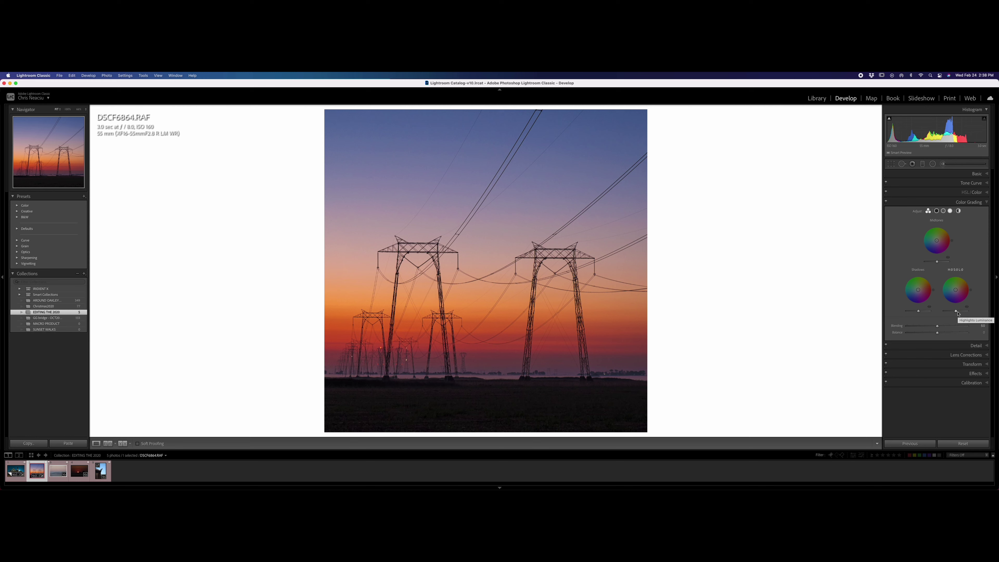
drag(958, 313, 922, 312)
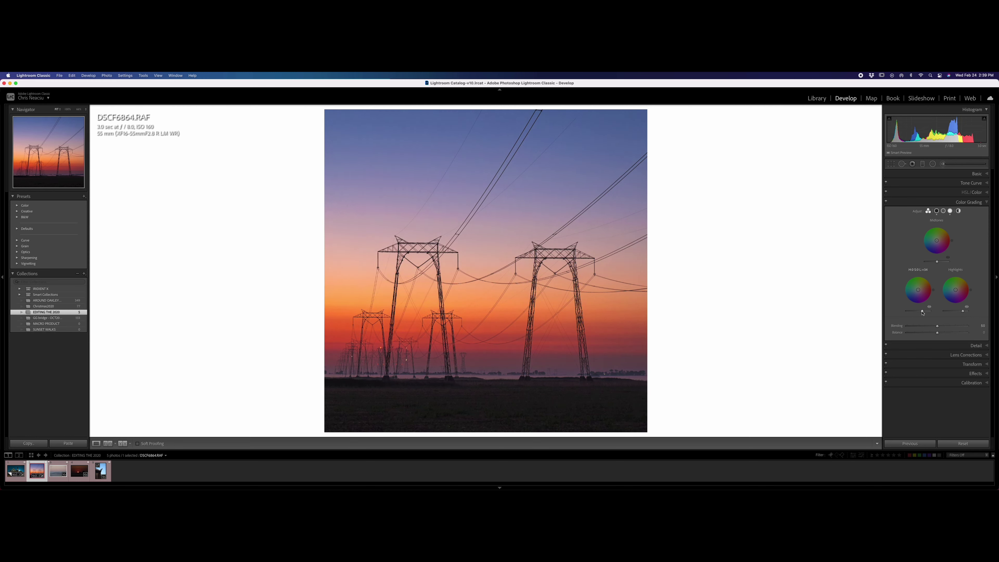
click(978, 202)
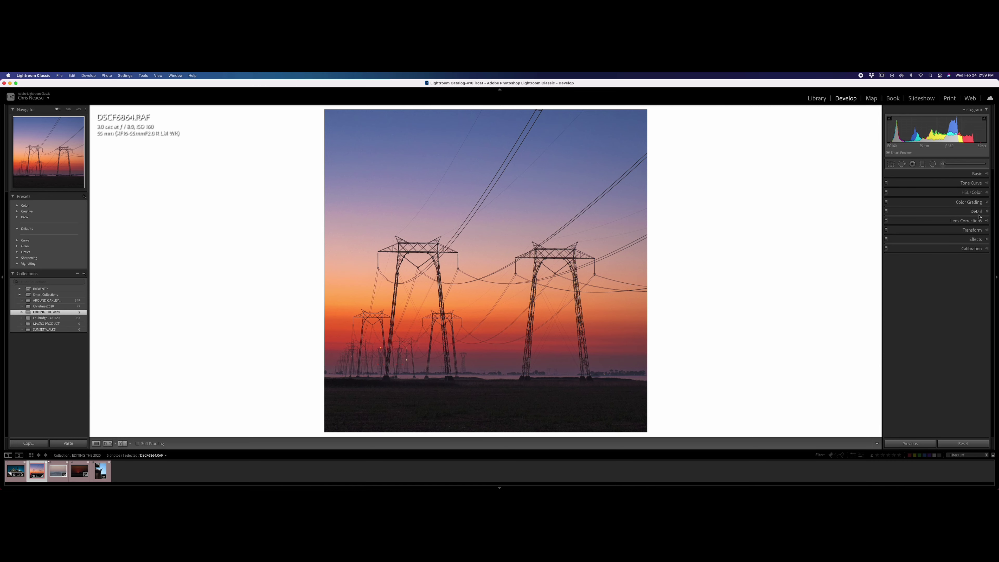
Raise the sharpening Amount and Masking on the pylon photo and inspect the pylons up close.
click(983, 211)
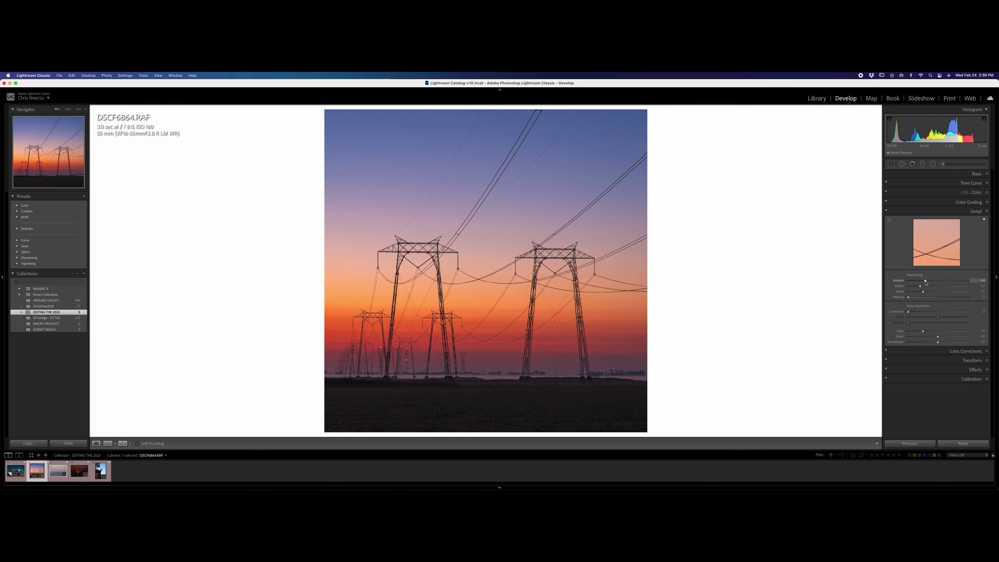
drag(908, 297, 936, 297)
click(526, 267)
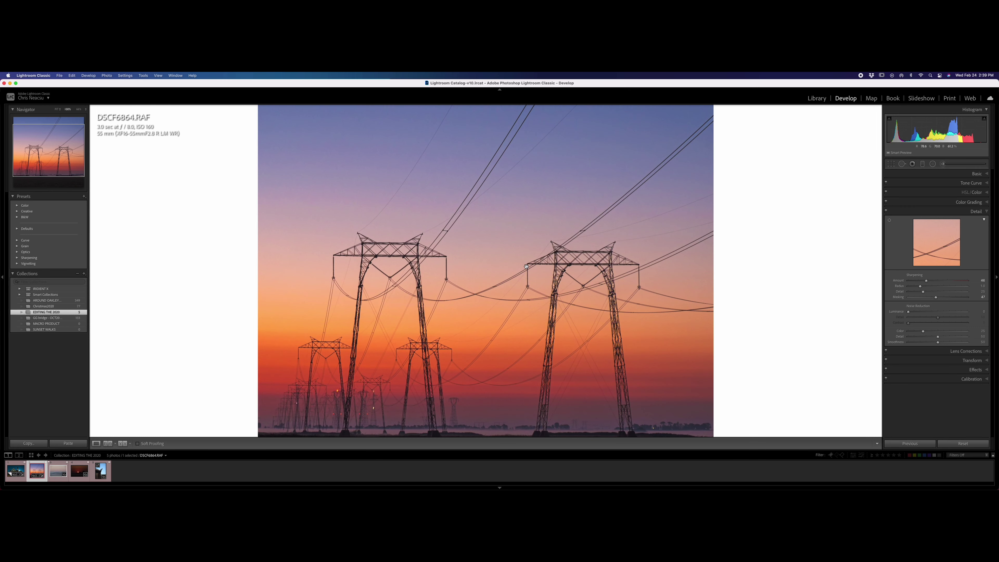
click(526, 267)
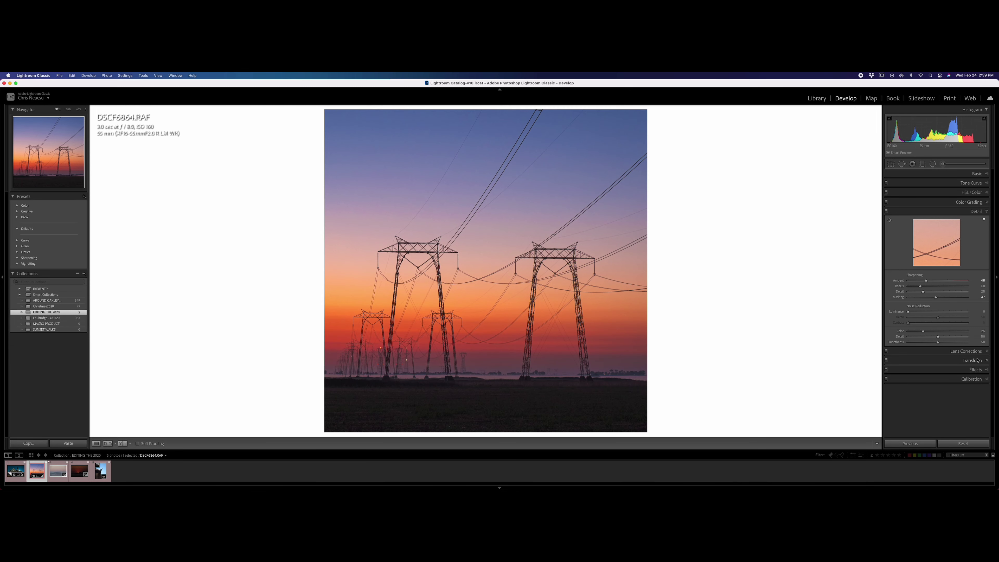
Lower the hue and saturation of the blues, then raise the hue and luminance and reduce the saturation of the purples.
click(971, 192)
drag(940, 217, 926, 223)
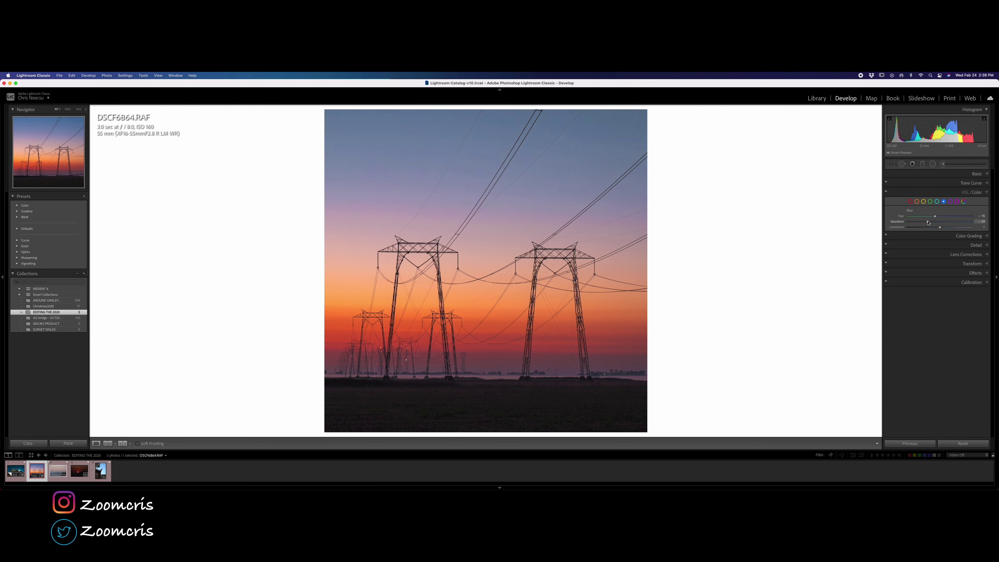
click(950, 201)
drag(939, 222, 974, 223)
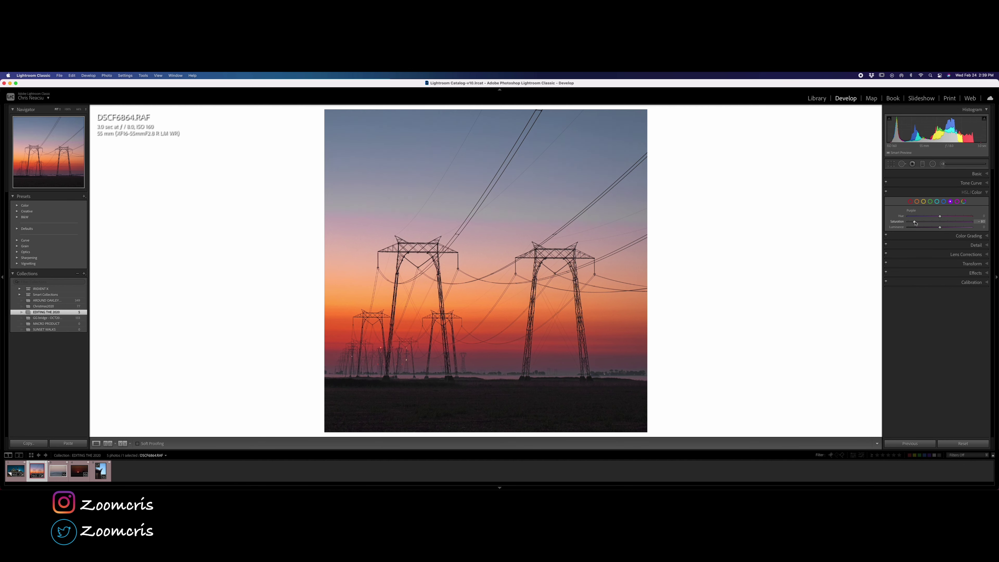
drag(914, 222, 941, 229)
click(944, 216)
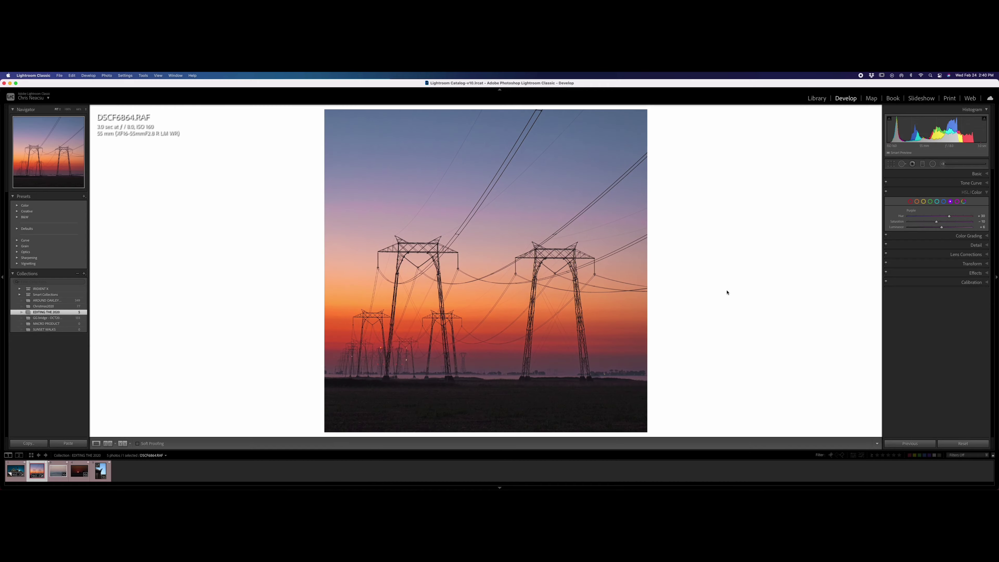
On the misty bridge photo, raise Exposure, Vibrance and Whites, and lower Temp, Contrast, Highlights and Blacks.
key(Right)
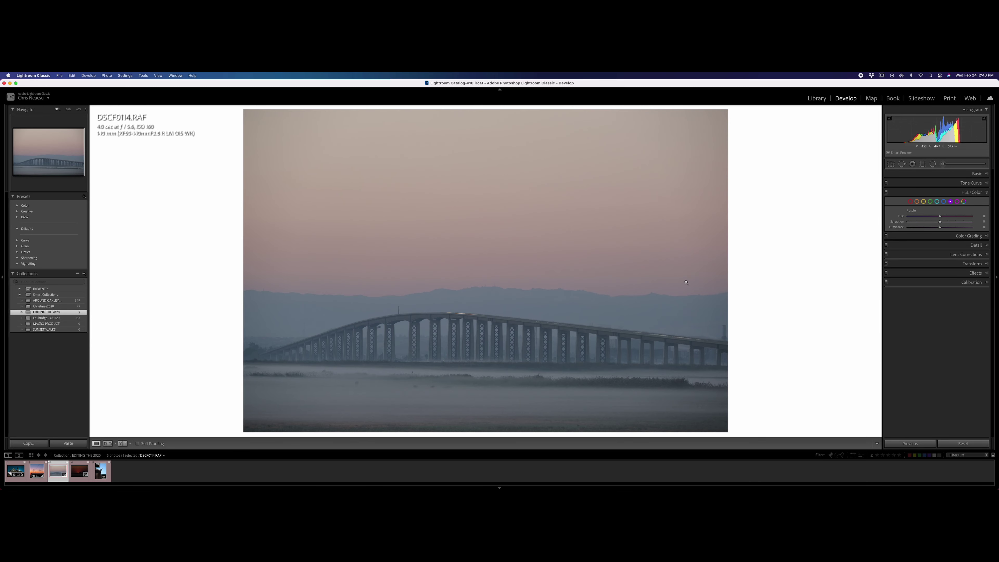
click(976, 174)
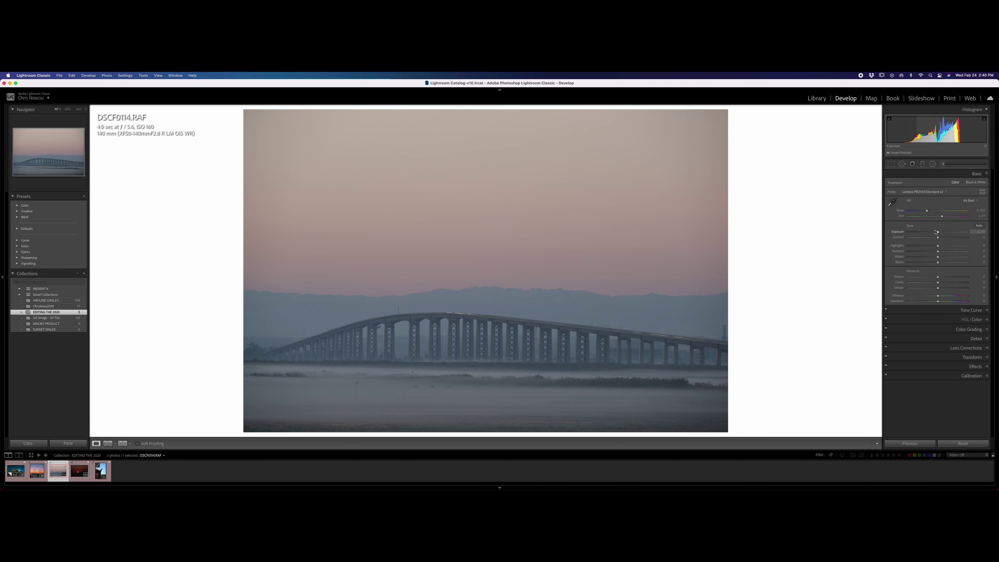
drag(937, 237, 922, 213)
drag(937, 296, 953, 296)
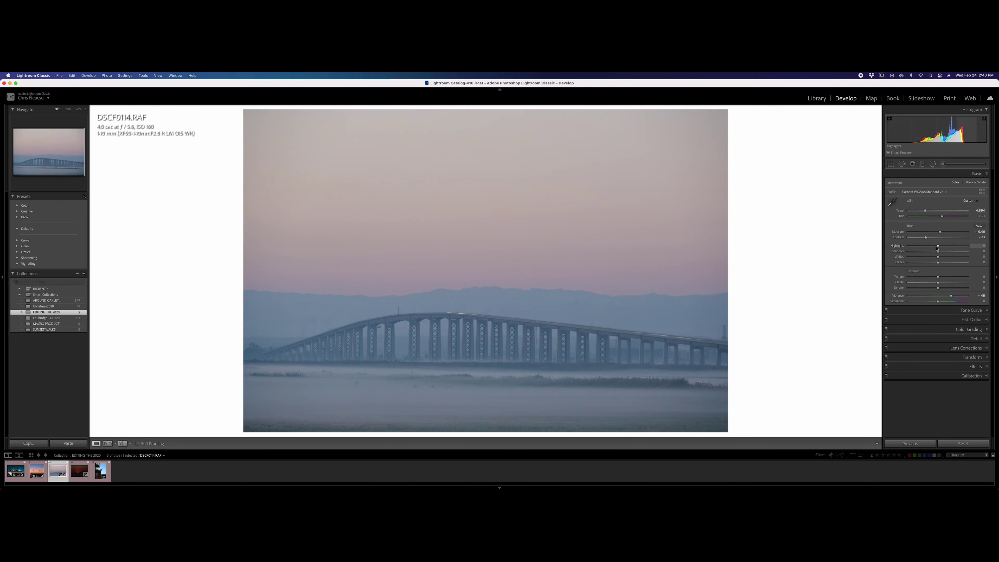
drag(925, 248, 959, 257)
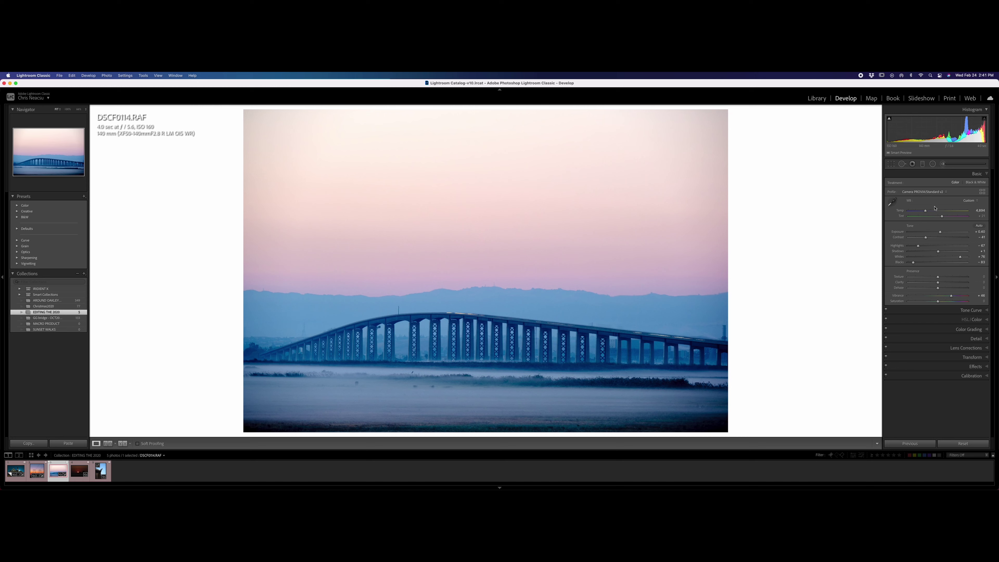
Warm the bridge photo by raising Temp, and increase Exposure and Vibrance.
drag(927, 213, 942, 231)
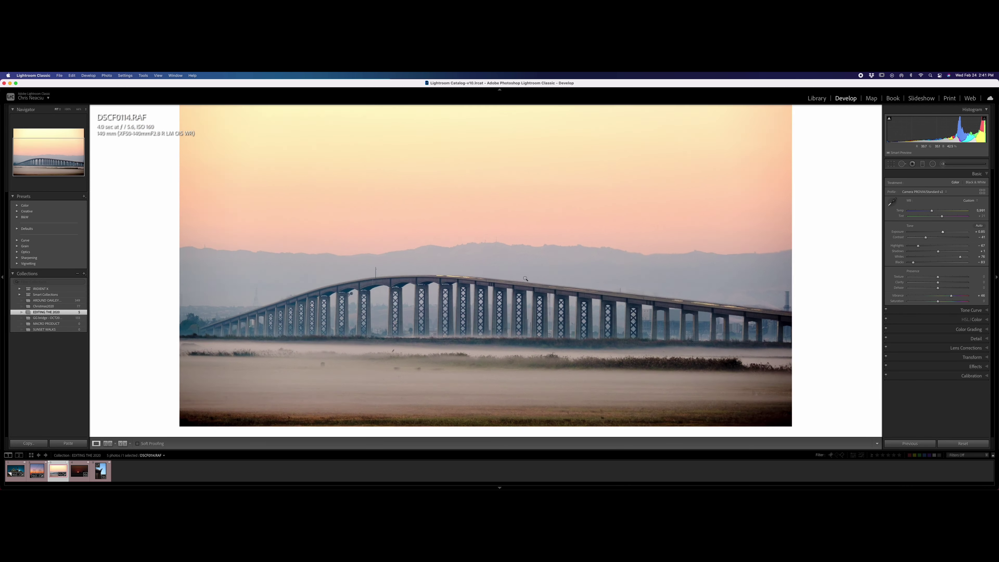
drag(931, 210, 934, 212)
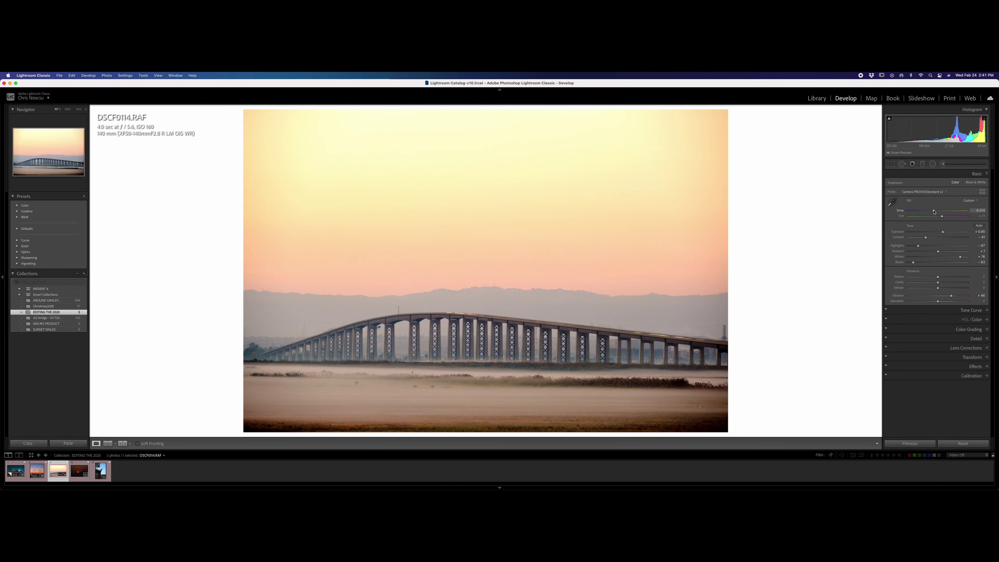
drag(951, 296, 954, 296)
Adjust individual color ranges of the bridge photo, including green, and lower the orange saturation to soften the sky.
click(974, 319)
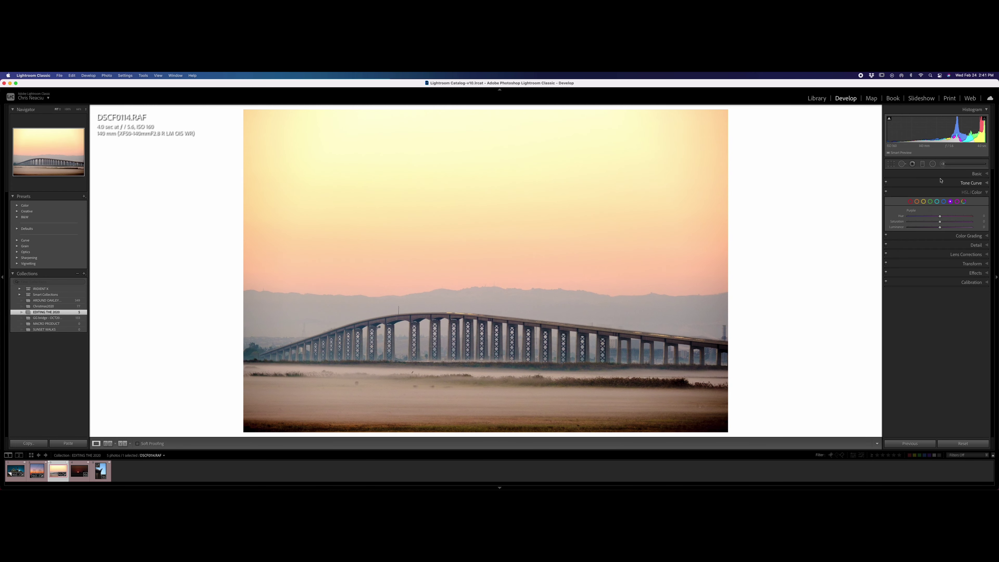
mouse_move(940, 216)
mouse_down()
mouse_move(921, 217)
mouse_move(929, 219)
mouse_up()
click(929, 202)
drag(927, 217, 847, 222)
drag(918, 218, 936, 230)
click(917, 201)
drag(939, 221, 924, 241)
Slightly lower Temp and Contrast on the bridge photo and inspect the bridge up close.
click(976, 174)
click(510, 324)
click(448, 286)
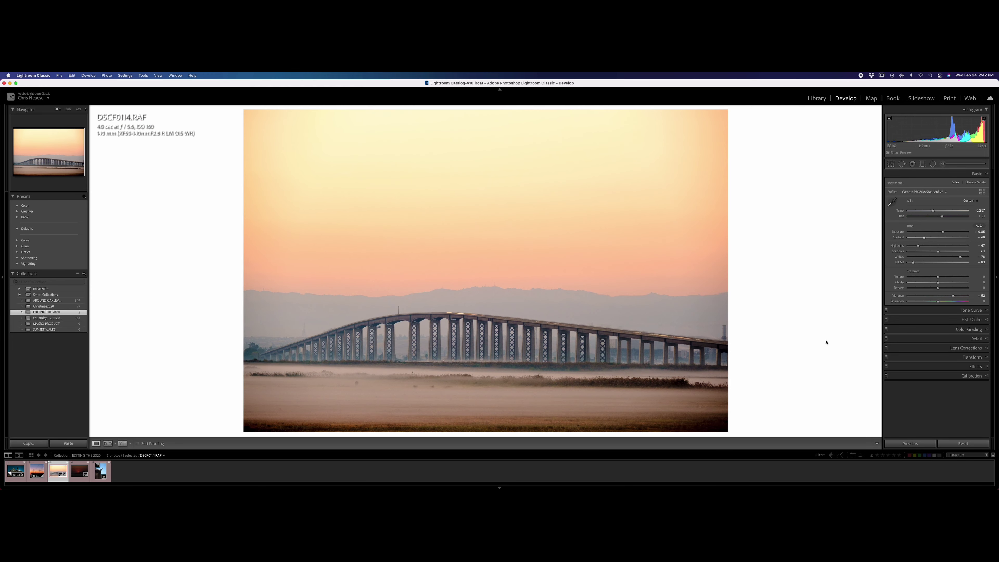
Trim the foreground and upper sky into a wide crop around the bridge.
click(891, 164)
drag(486, 433, 486, 421)
drag(459, 122, 459, 166)
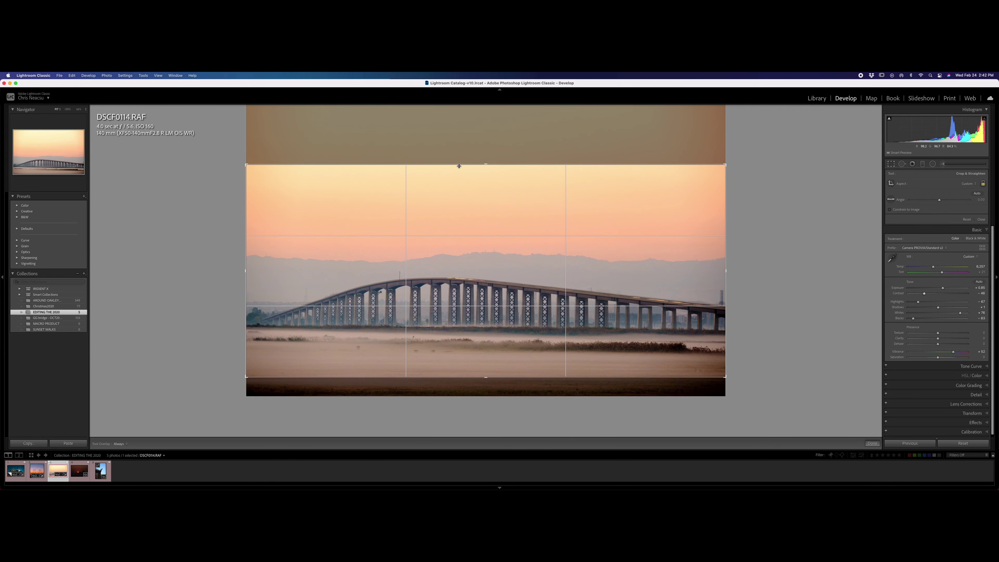
Try the 16 x 10 and 16 x 9 crop ratios and shift the photo upward within the frame.
click(968, 183)
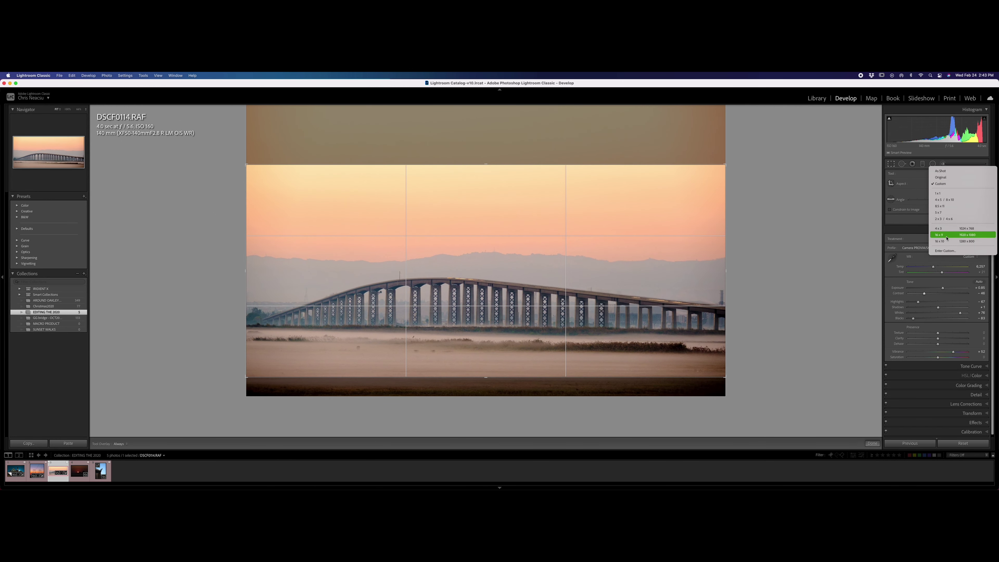
click(960, 236)
click(968, 183)
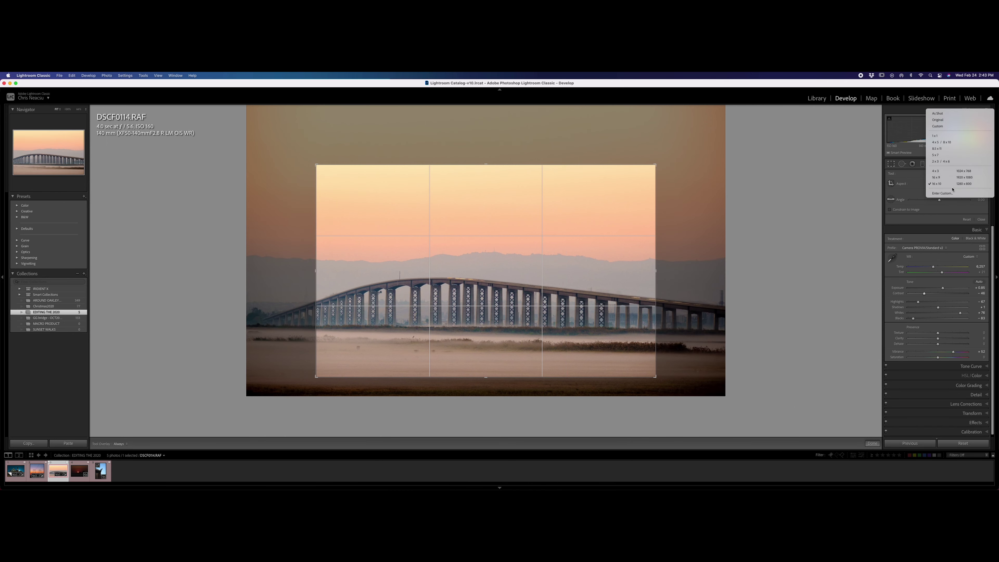
click(935, 177)
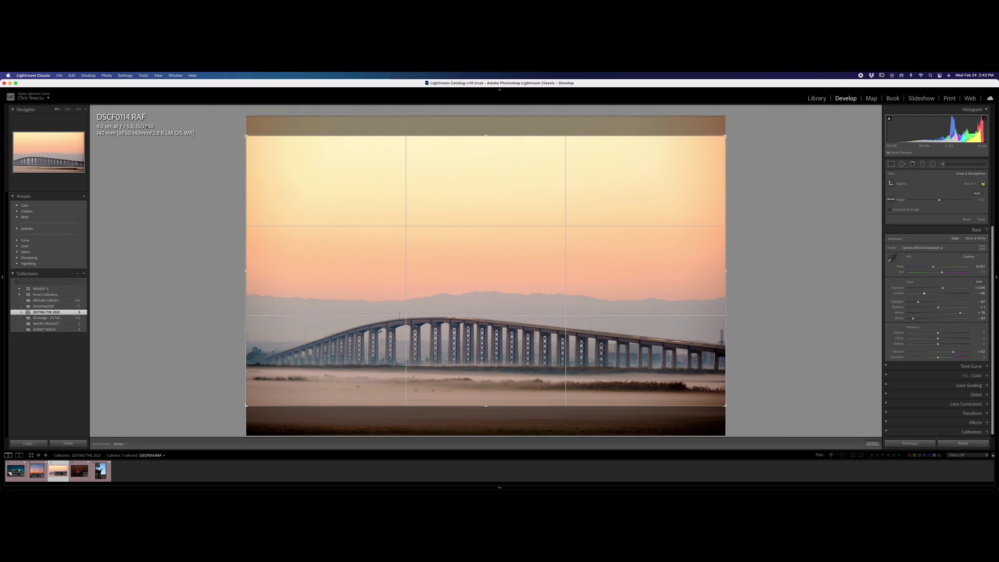
drag(477, 235, 478, 224)
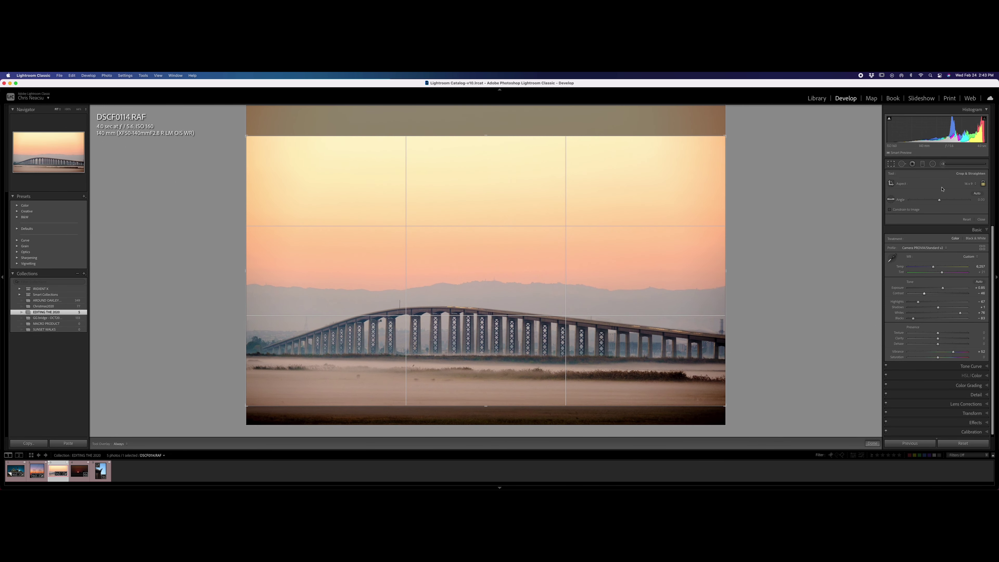
Try a smaller 16 x 10 crop placed over the left part of the bridge.
click(968, 183)
click(959, 129)
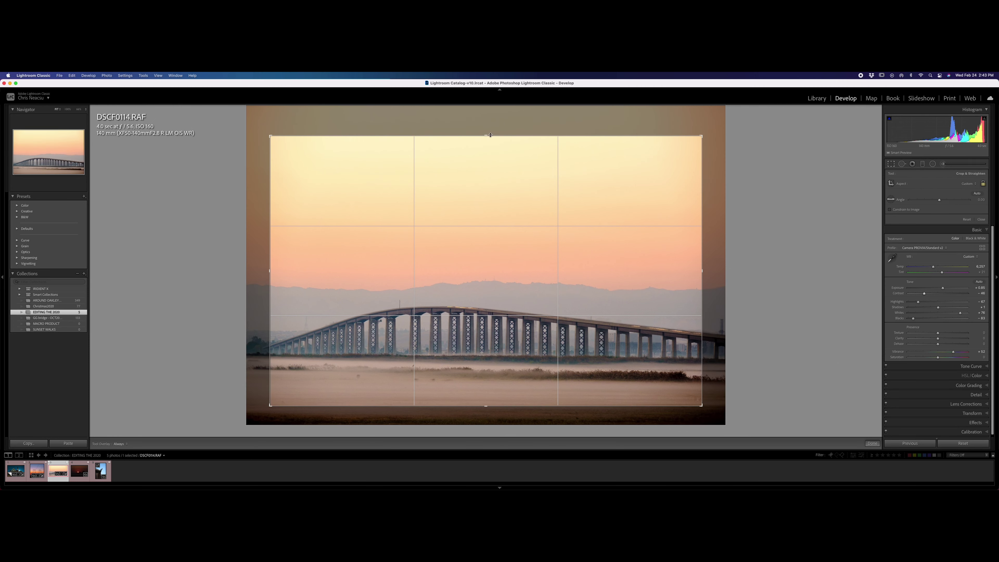
click(968, 183)
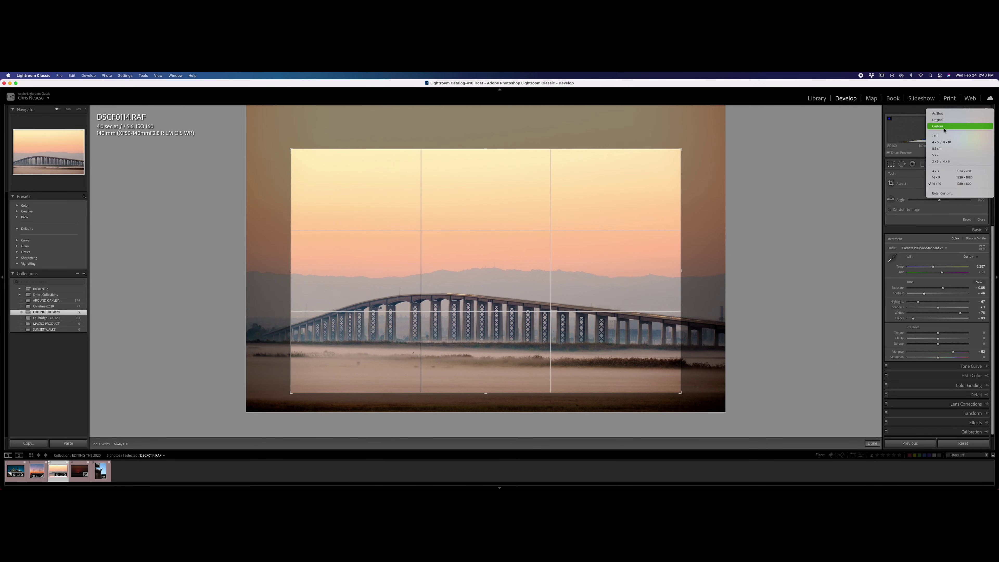
click(649, 190)
drag(490, 163, 552, 217)
drag(660, 271, 682, 271)
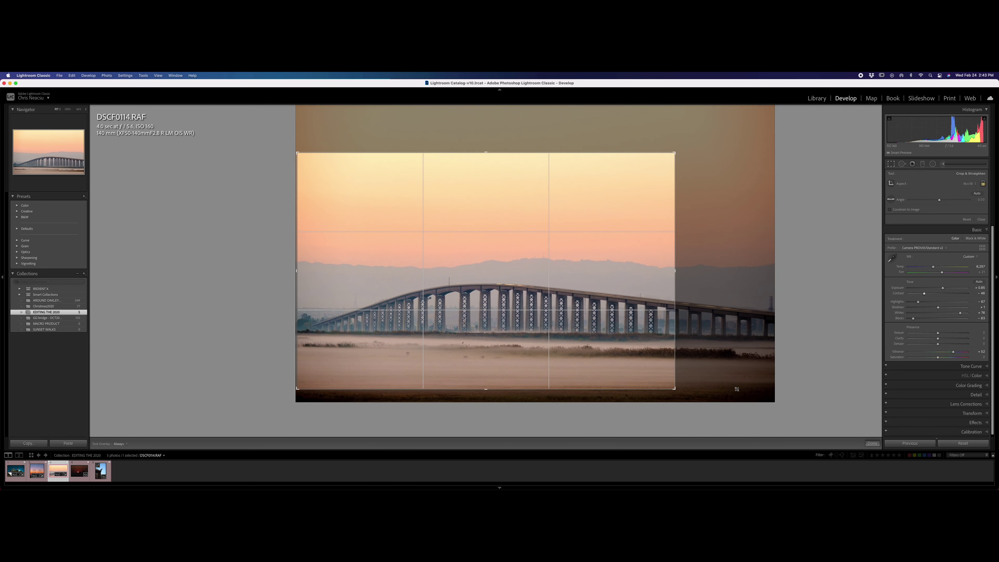
click(976, 185)
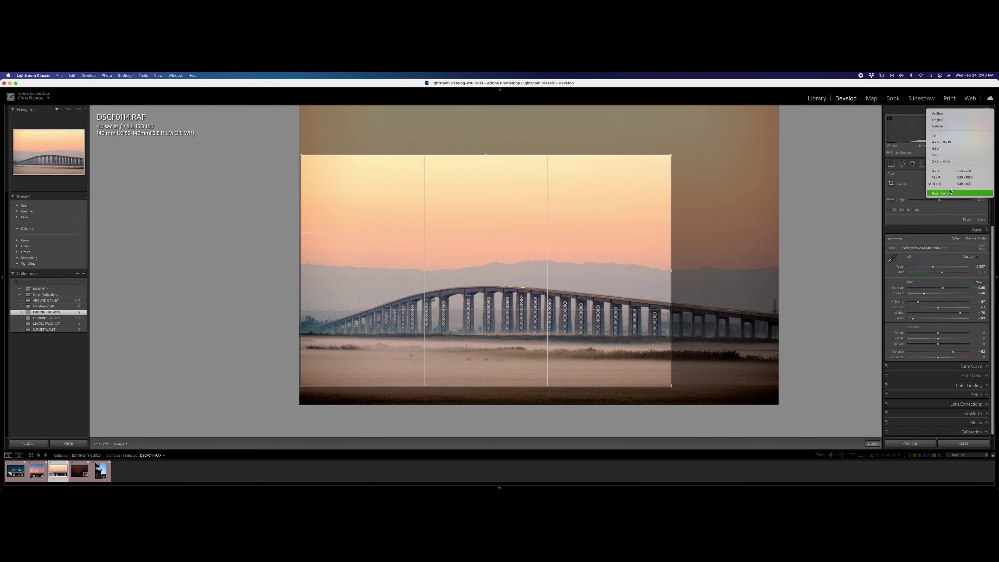
click(937, 212)
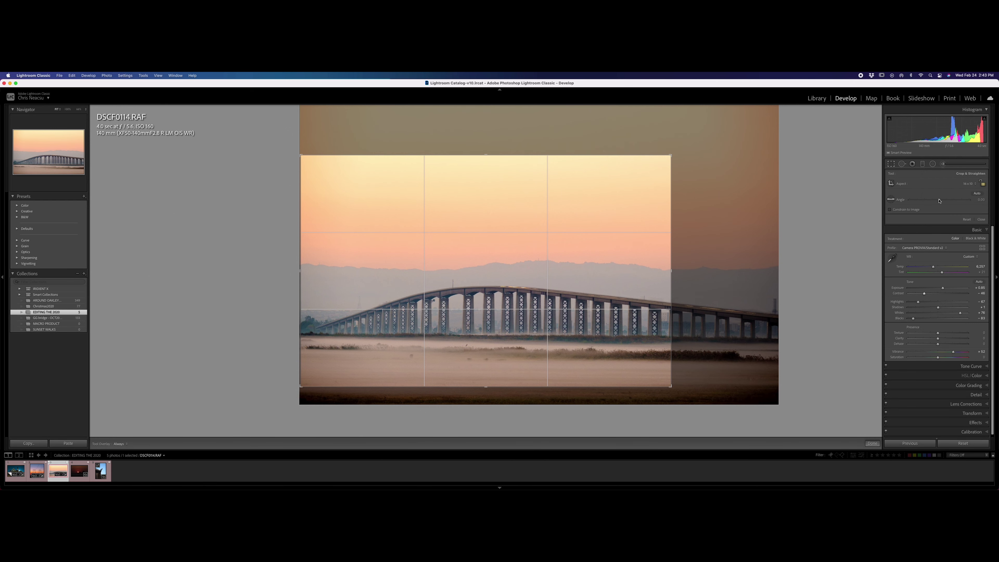
Widen the crop to the photo's full width, extend its upper edge slightly into the sky and apply it.
drag(671, 271, 725, 270)
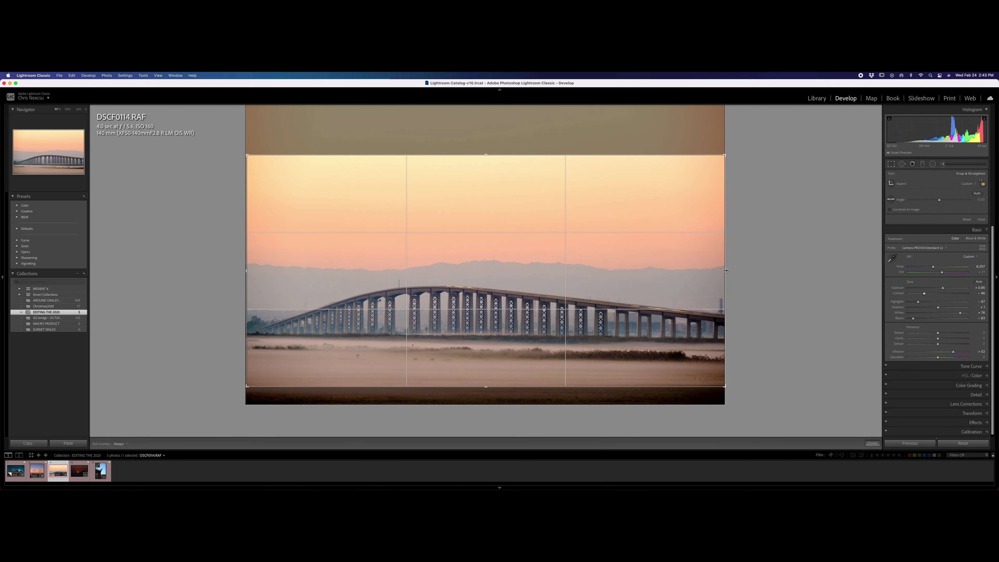
drag(481, 155, 480, 143)
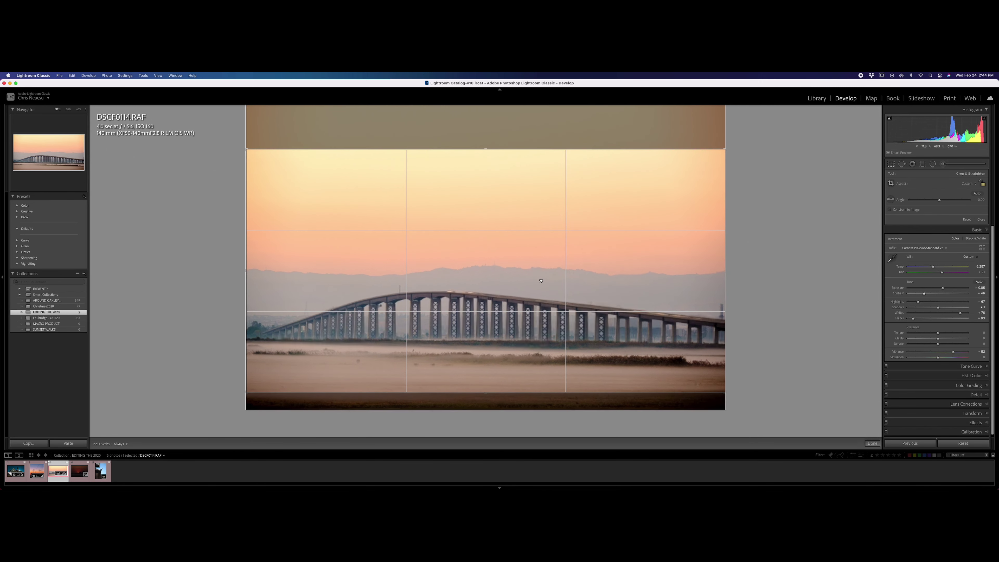
key(Return)
Fine-tune the white balance of the bridge photo with a slightly lower Temp and check the bridge up close.
drag(933, 210, 941, 218)
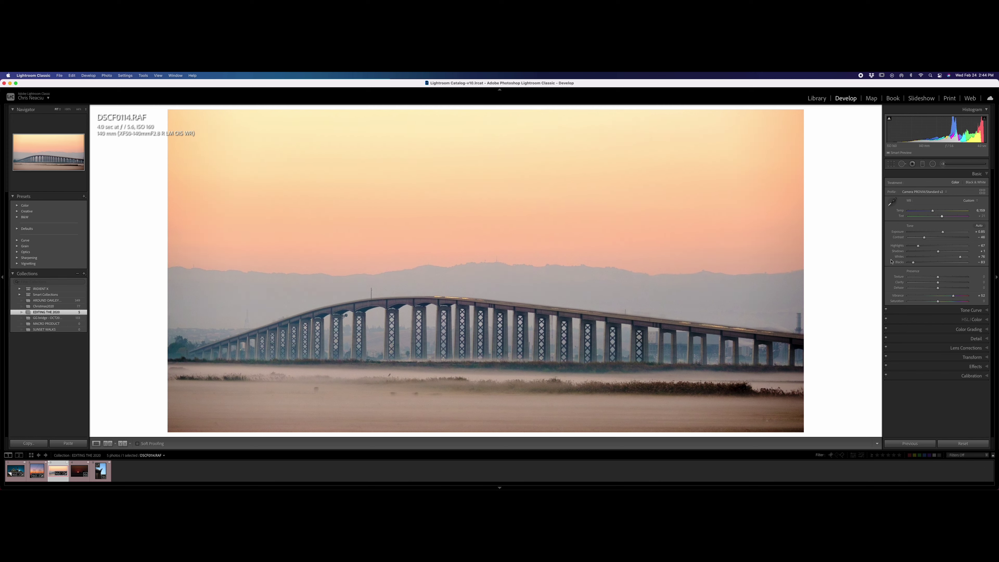
click(439, 297)
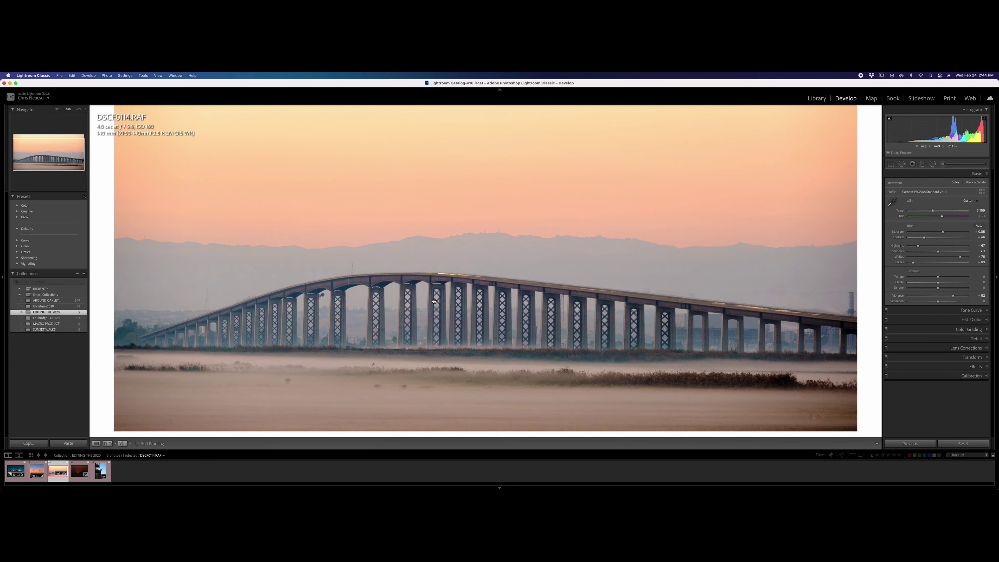
click(471, 291)
Trim a little more sky from the bridge crop, apply it and preview the photo full screen.
click(891, 164)
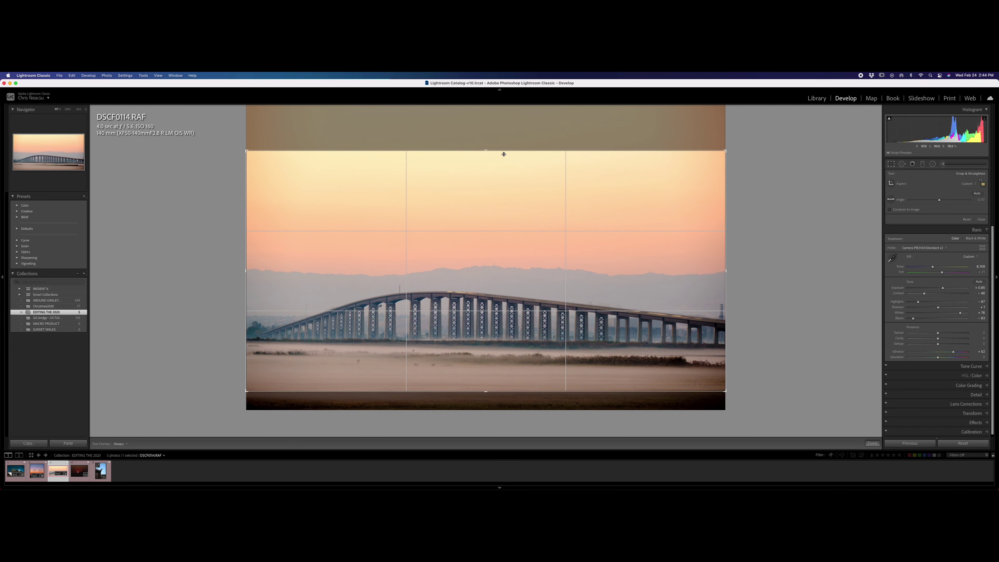
drag(504, 152, 504, 159)
key(Return)
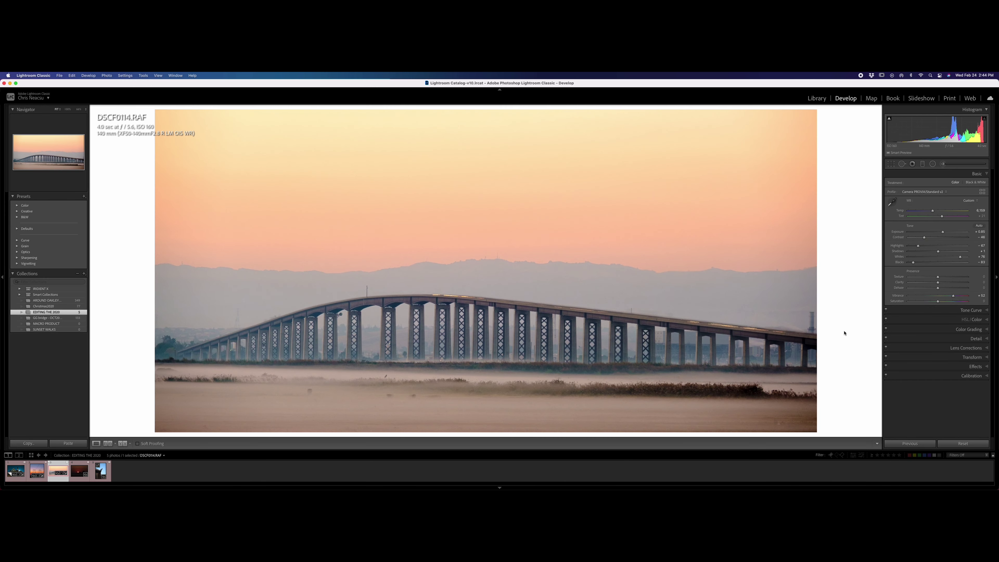
key(f)
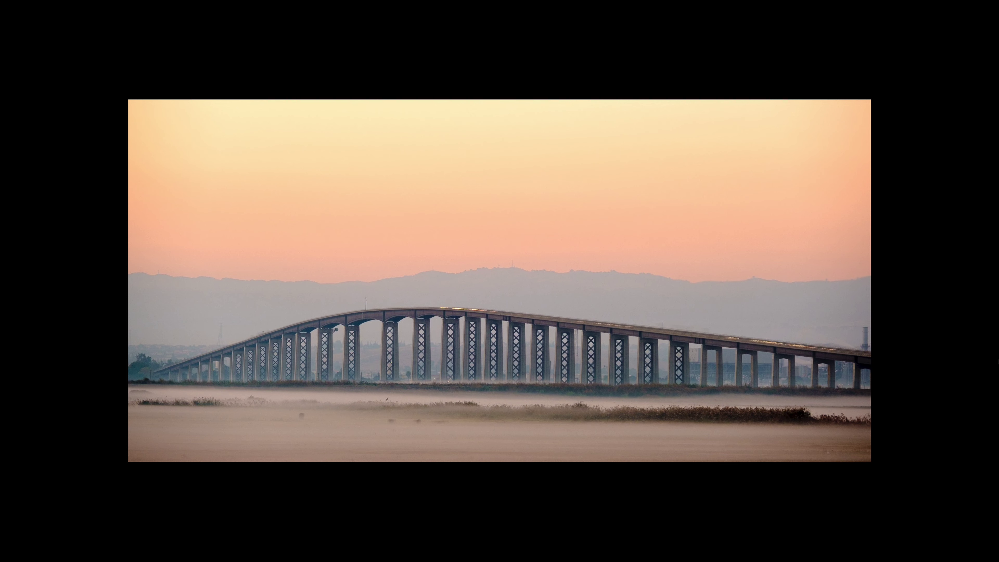
key(f)
On the red sun photo, raise Exposure, Shadows, Whites, Texture and Vibrance, and lower Highlights, Blacks, Dehaze and Temp.
key(Right)
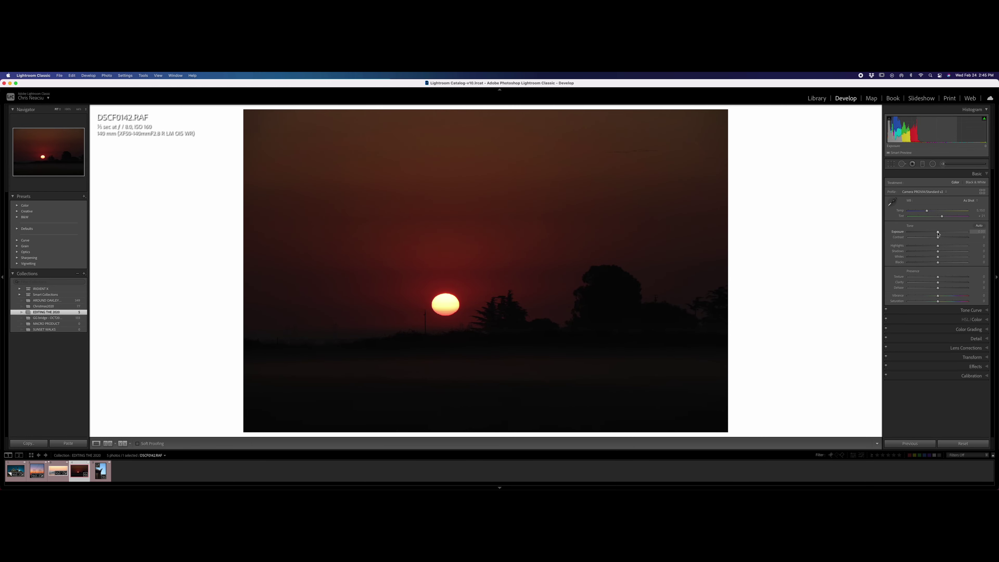
drag(938, 233, 955, 297)
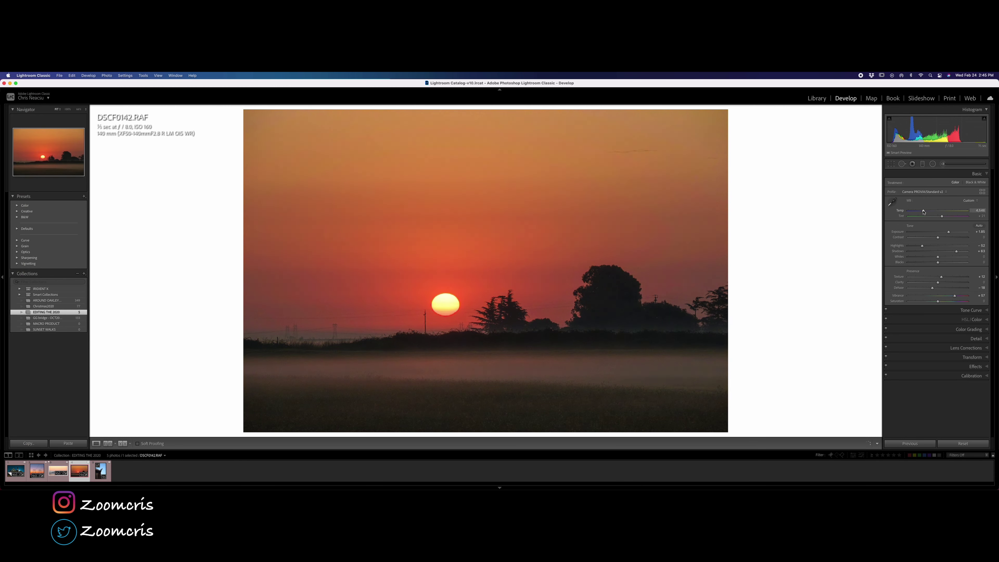
drag(923, 212, 923, 212)
mouse_move(937, 256)
mouse_down()
mouse_move(951, 258)
mouse_move(928, 266)
mouse_up()
click(533, 334)
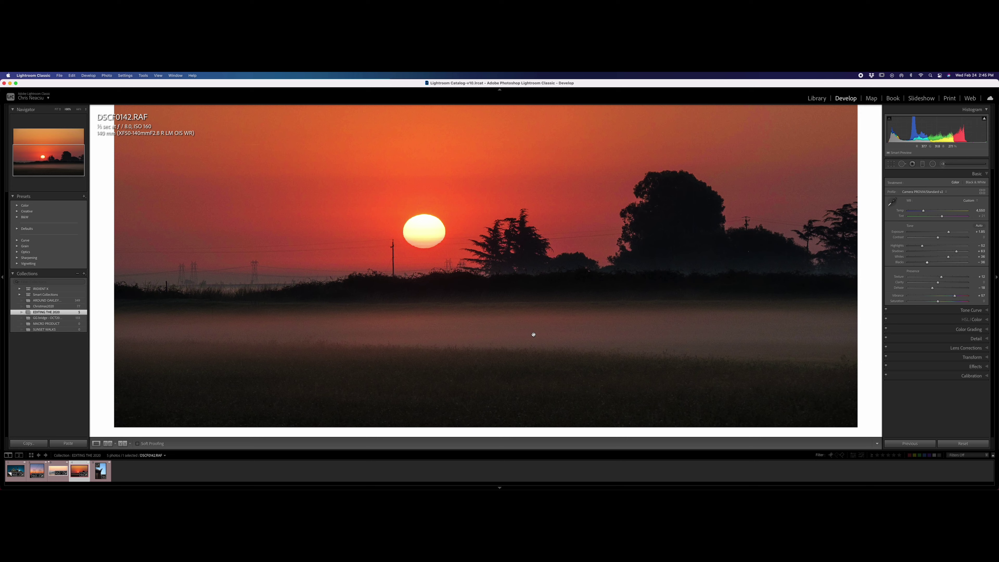
click(517, 282)
Crop strips off the upper sky and lower field of the red sun photo, apply the crop and check the result up close.
key(r)
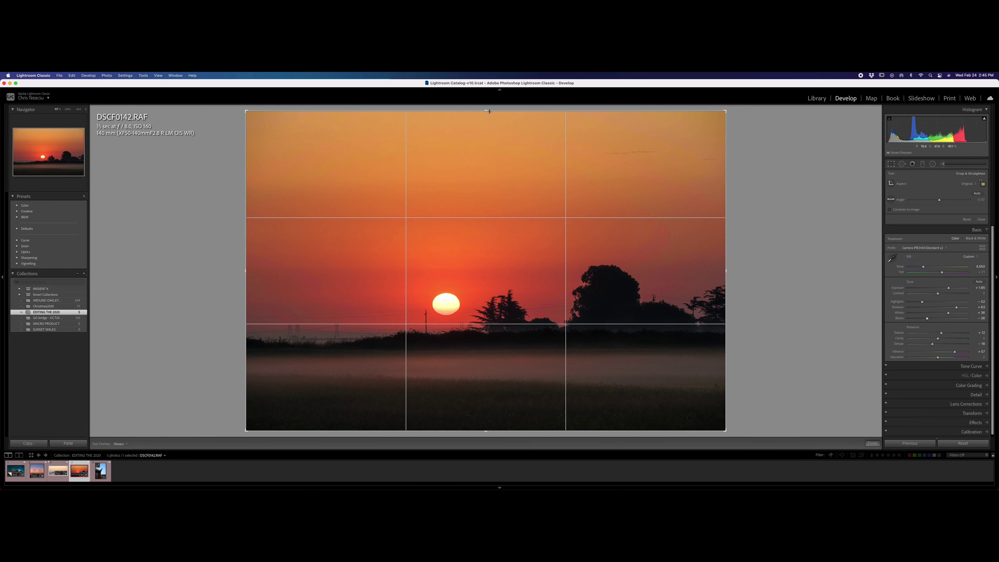
drag(489, 112, 486, 122)
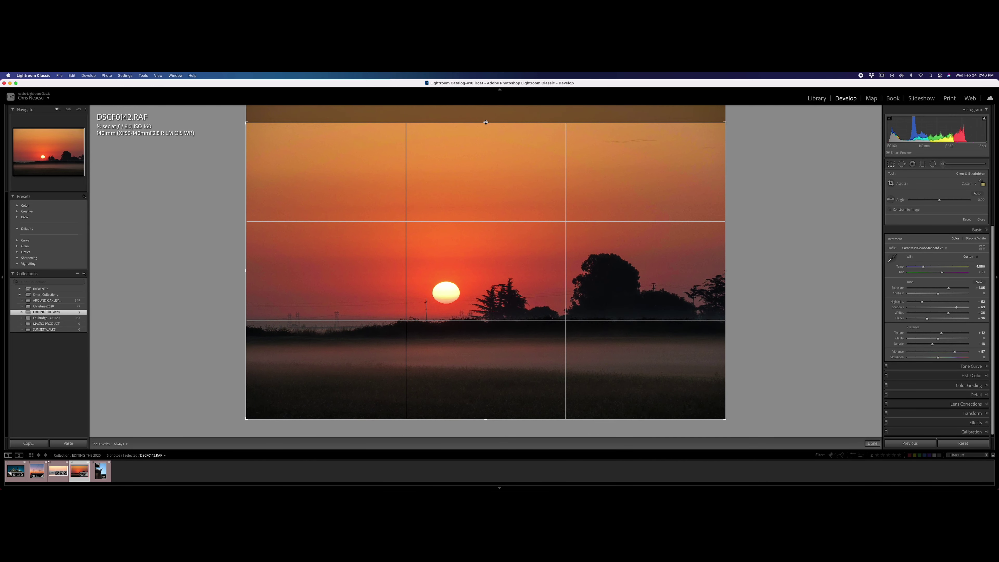
drag(495, 418, 486, 413)
key(Return)
click(891, 163)
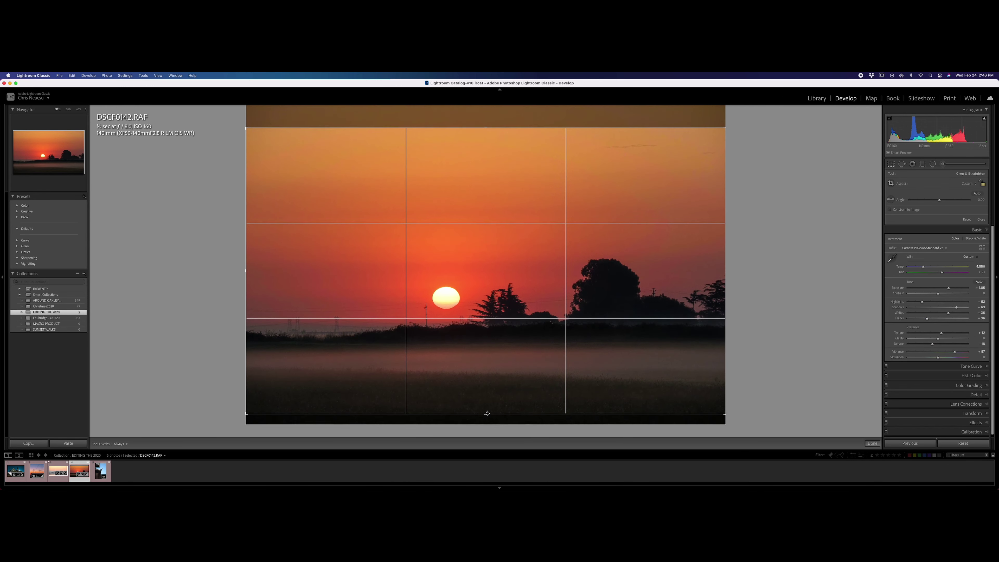
key(Return)
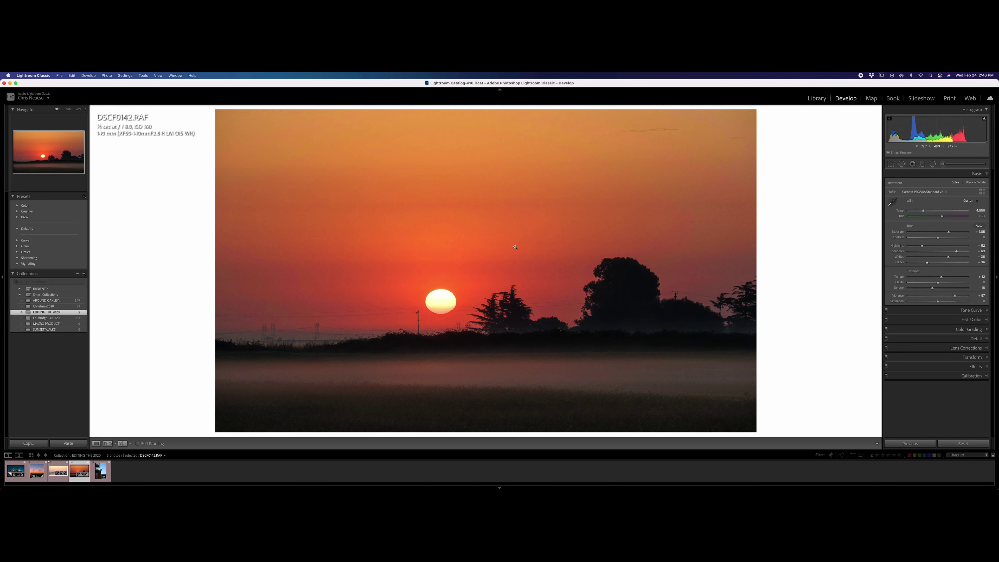
key(backslash)
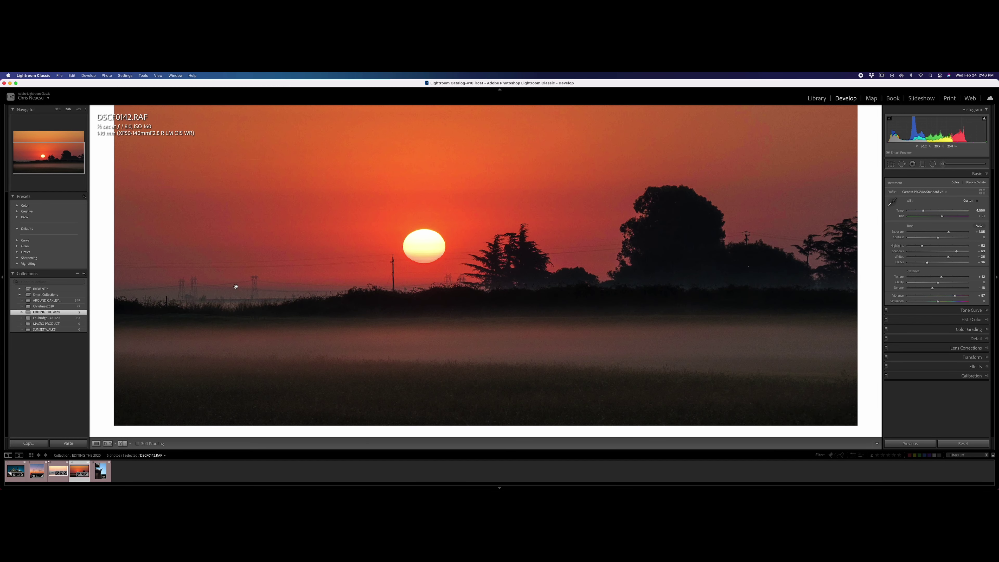
key(backslash)
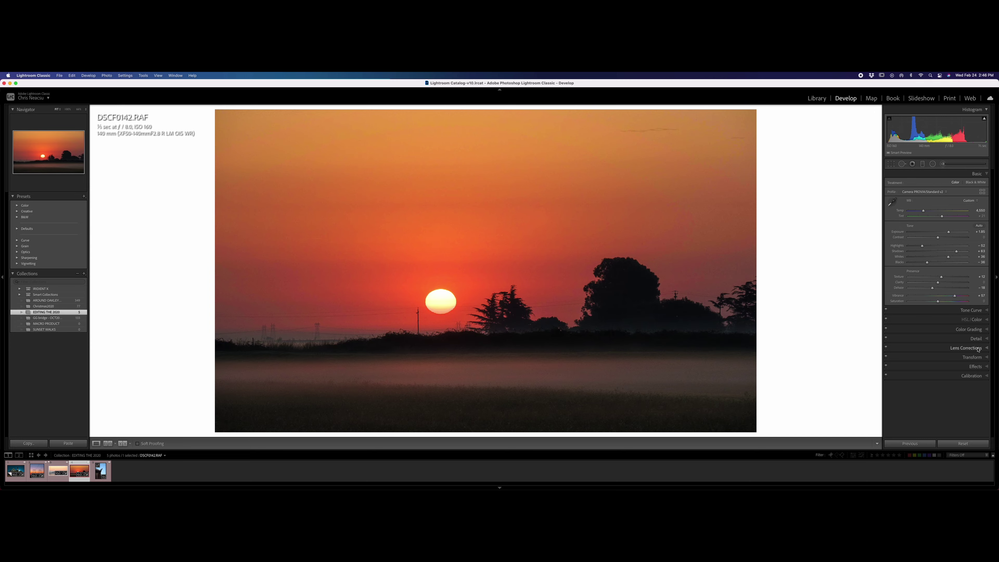
Raise the sharpening Amount and Masking of the red sun photo and preview it full screen.
click(976, 339)
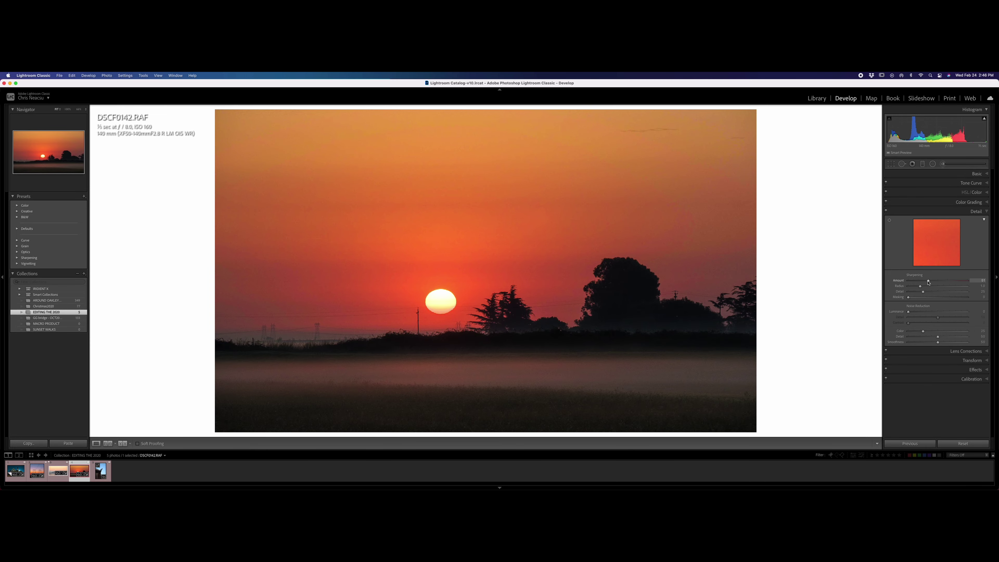
drag(908, 297, 937, 299)
key(f)
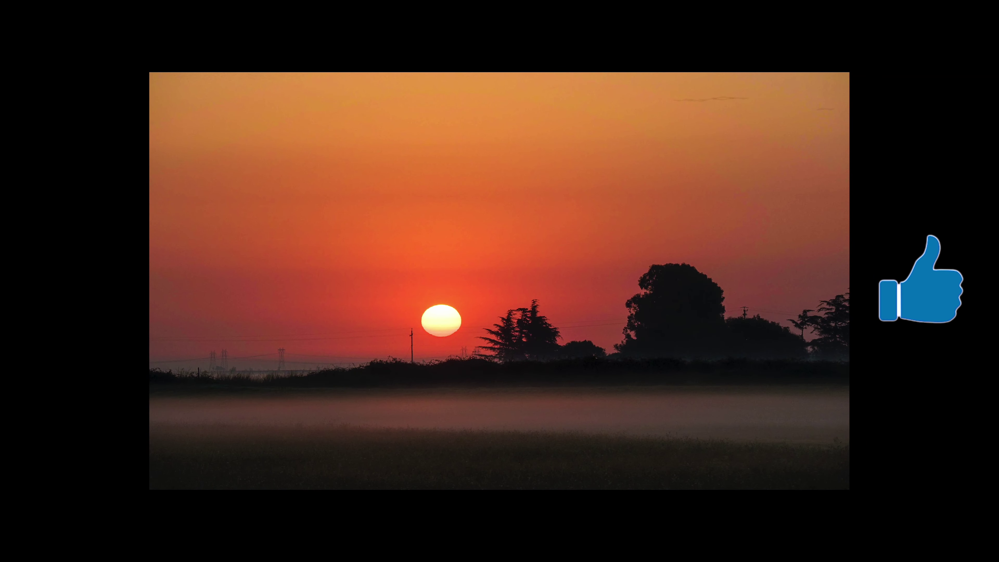
key(f)
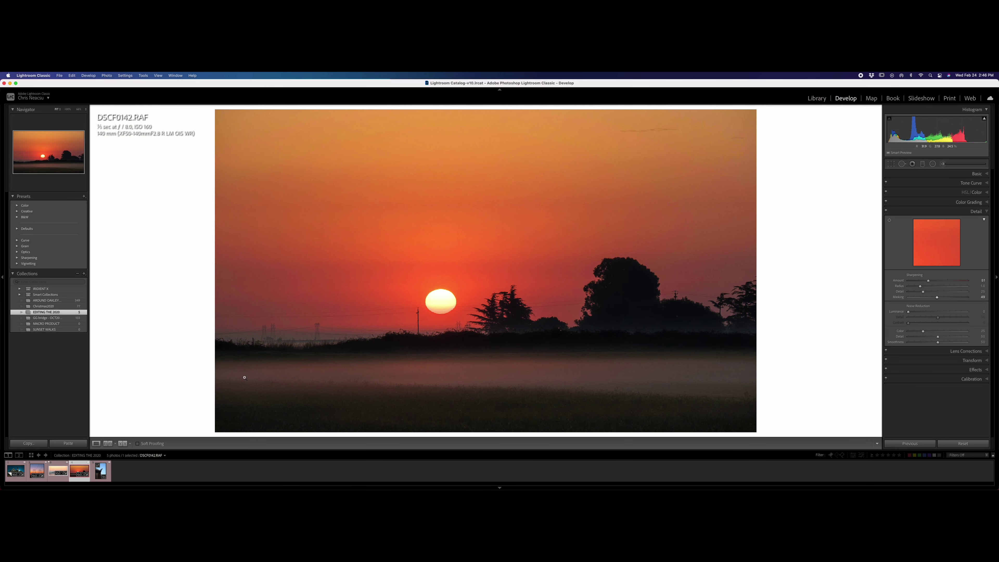
Open the owl photo DSCF7902.RAF, warm its white balance with a higher Temp and straighten it with Auto Upright.
key(Right)
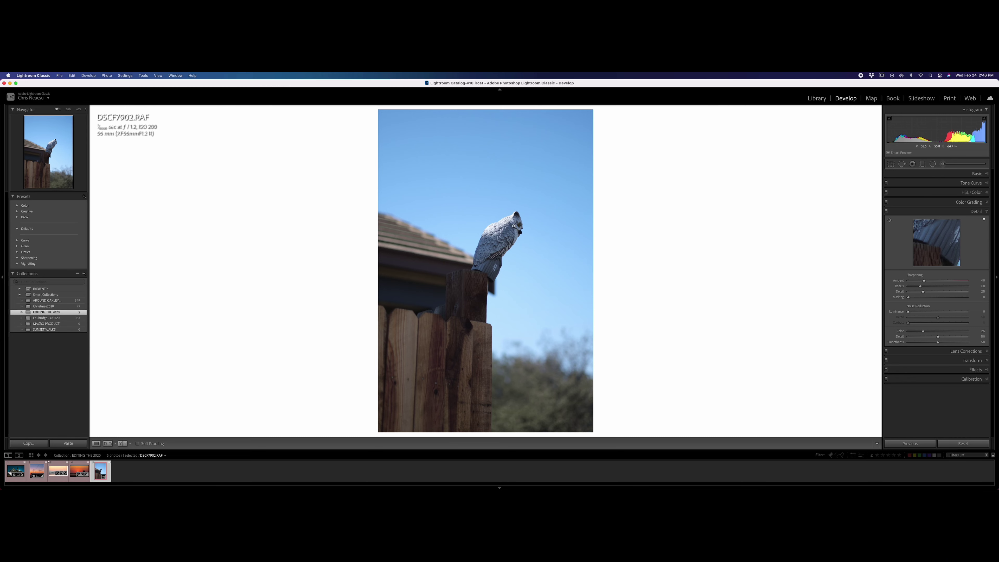
click(513, 225)
click(499, 275)
click(977, 173)
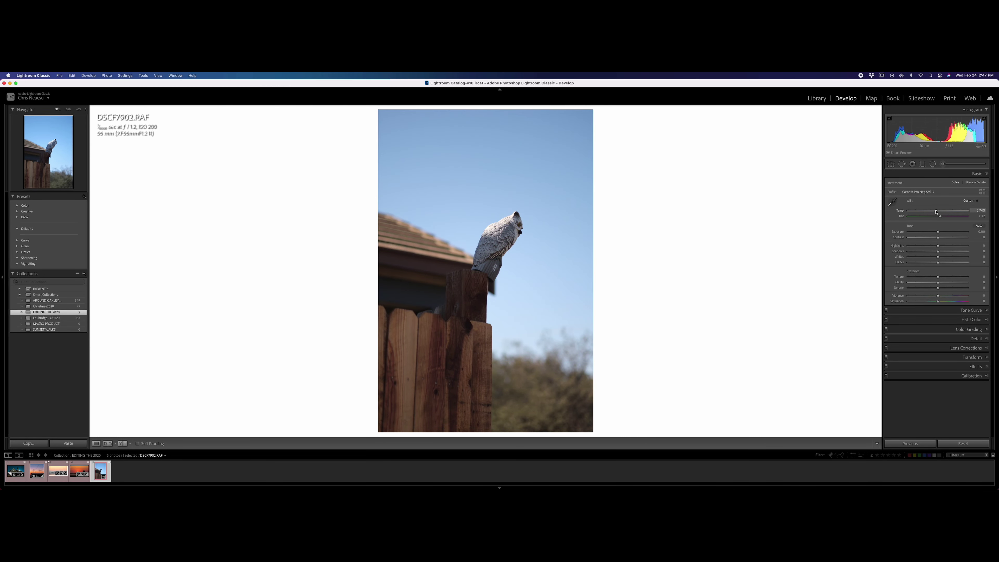
click(971, 357)
click(935, 248)
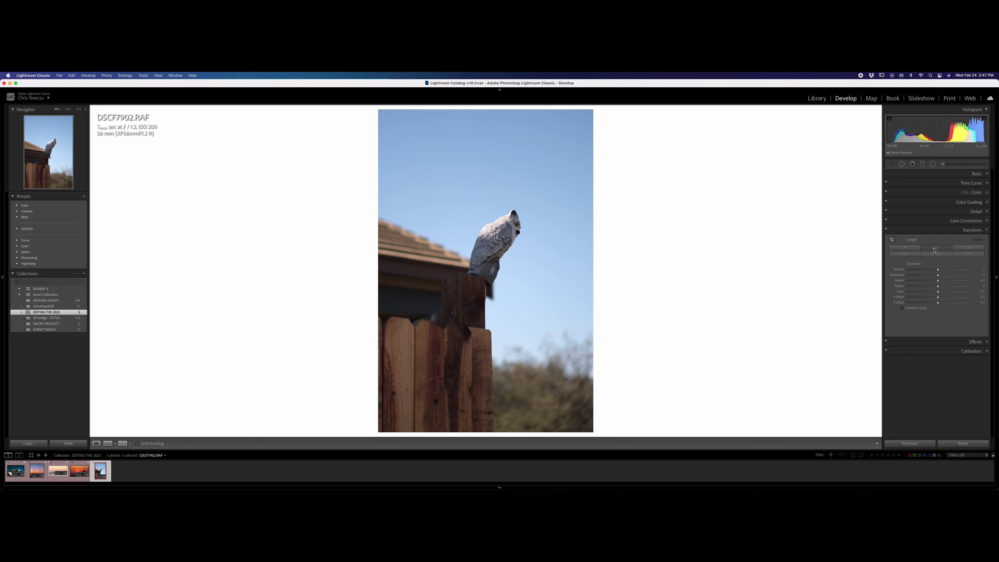
Shape the owl photo's point curve into a gentle S, with slightly lower shadows and slightly higher highlights.
click(971, 183)
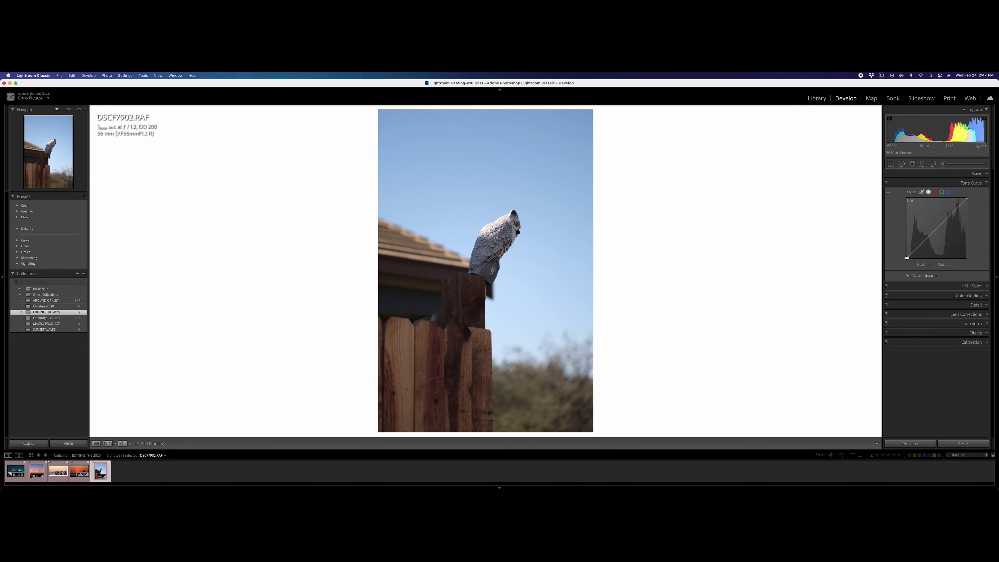
drag(906, 258, 921, 248)
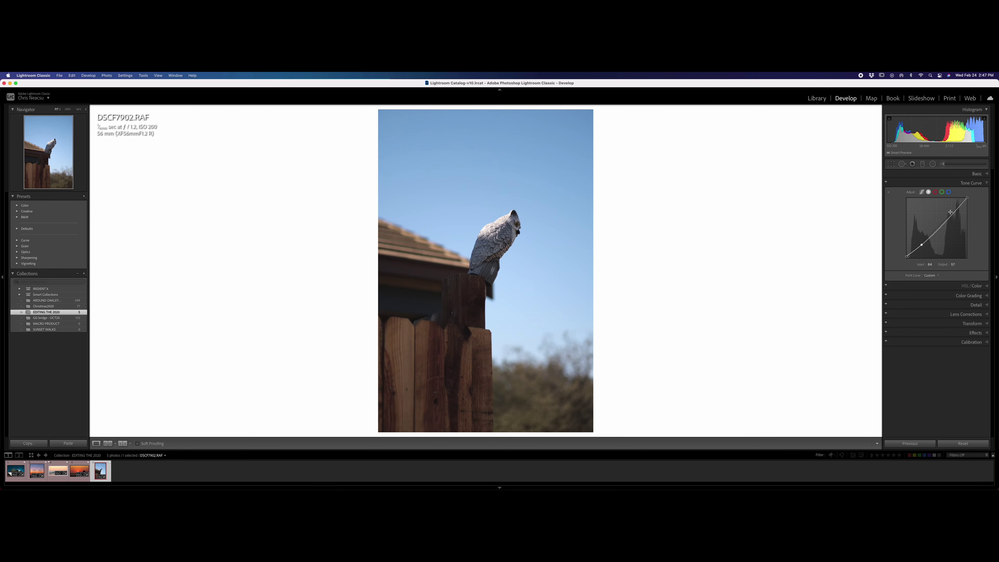
drag(952, 213, 953, 212)
Raise the owl photo's Exposure, Shadows, Whites and Vibrance, and lower its Highlights and Blacks.
click(976, 174)
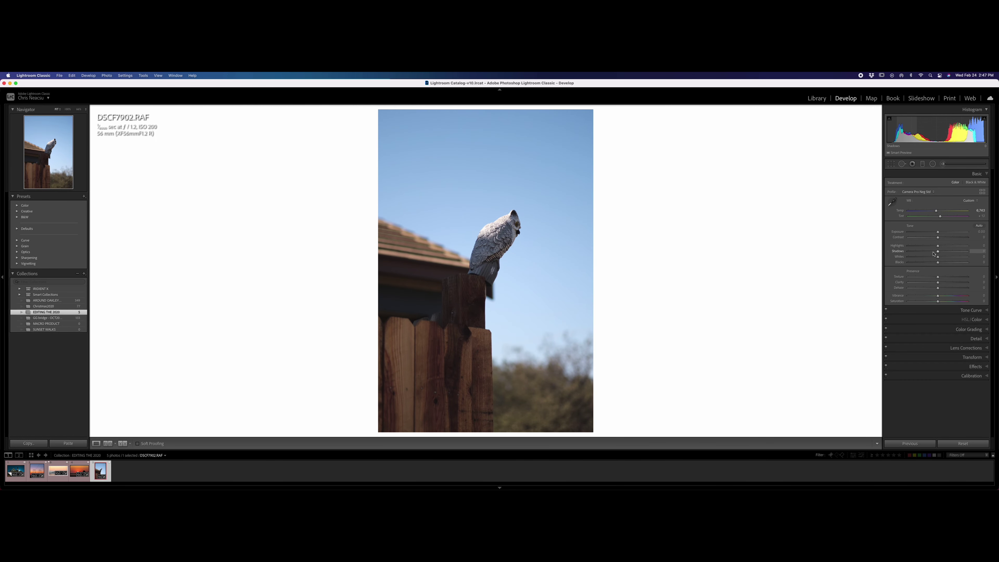
mouse_move(937, 251)
mouse_down()
mouse_move(952, 251)
mouse_move(930, 245)
mouse_move(939, 233)
mouse_move(925, 263)
mouse_move(951, 257)
mouse_move(942, 257)
mouse_up()
drag(938, 295, 950, 296)
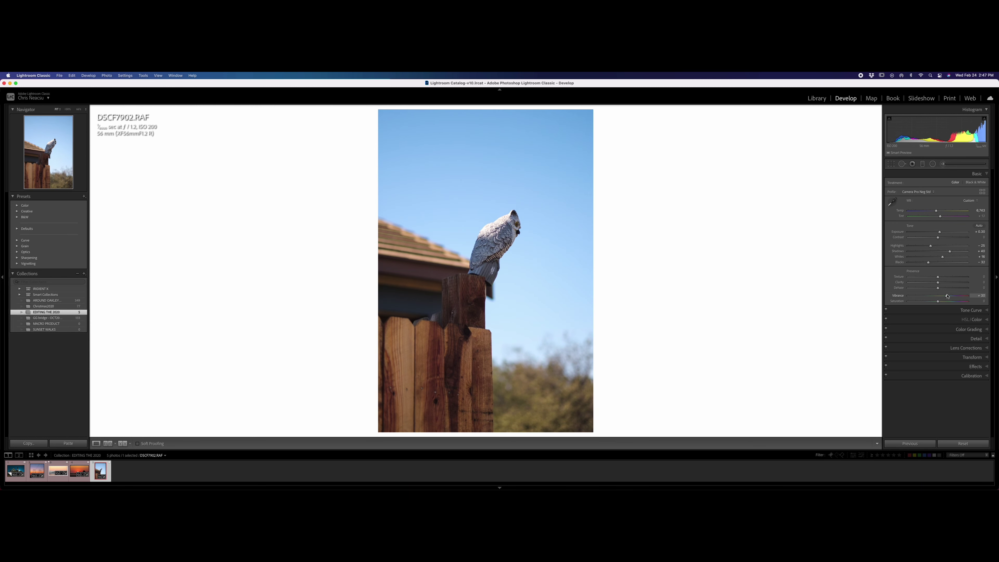
Raise the owl photo's sharpening Amount and Masking and check the owl's feathers up close.
click(975, 338)
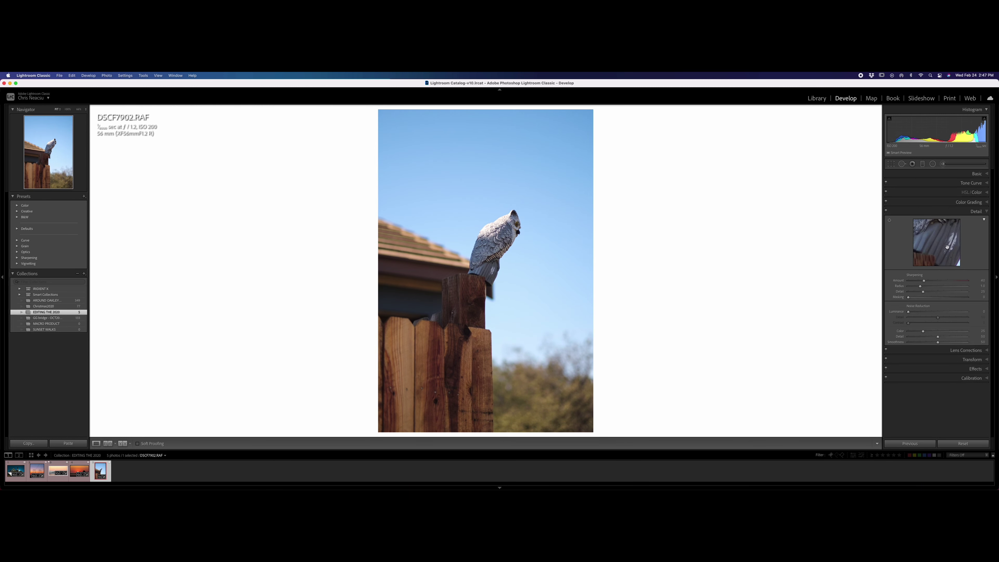
drag(922, 281, 942, 297)
click(571, 240)
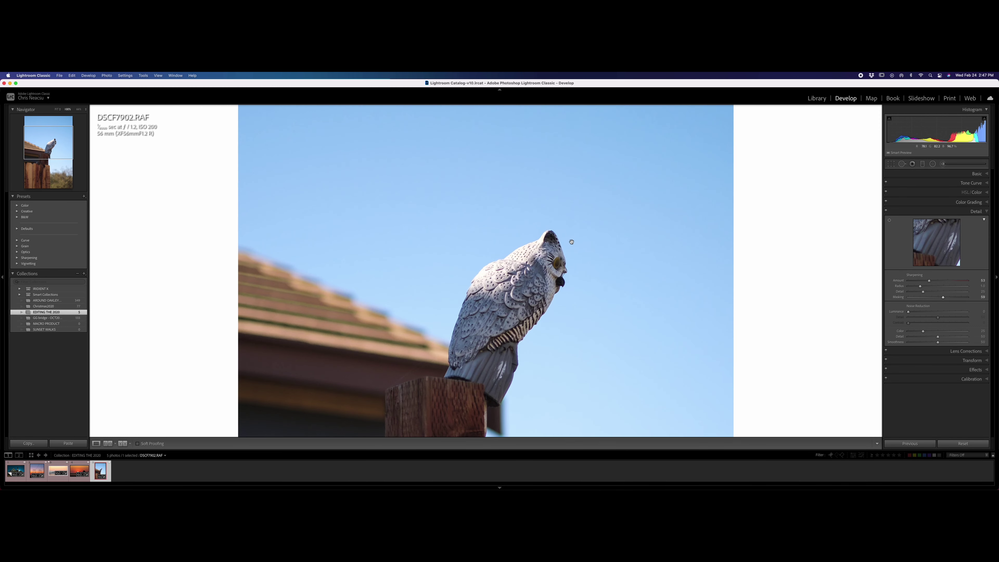
click(571, 241)
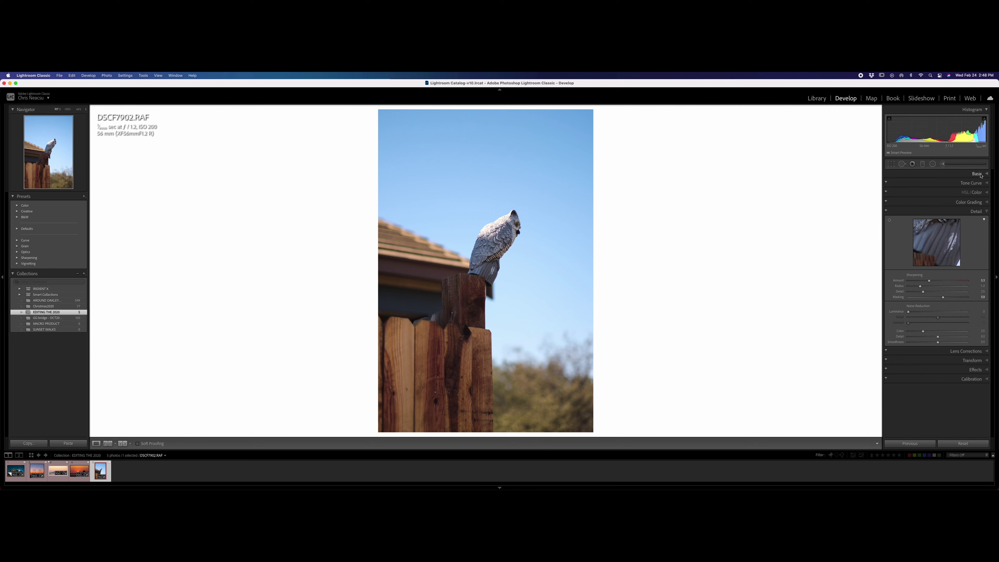
click(985, 208)
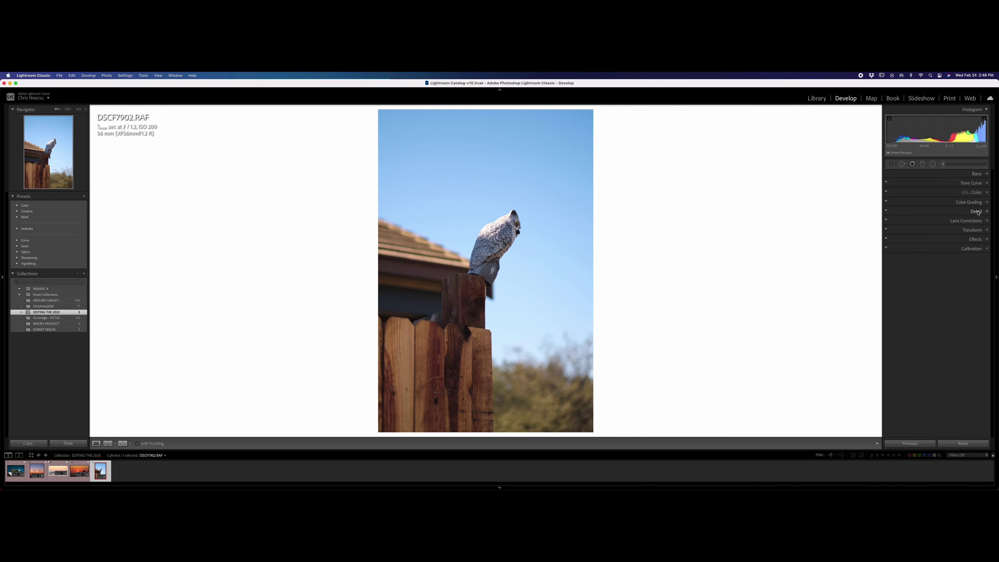
Lower the Hue, Saturation and Luminance of the blues to turn the owl photo's sky a softer teal.
click(981, 202)
click(971, 192)
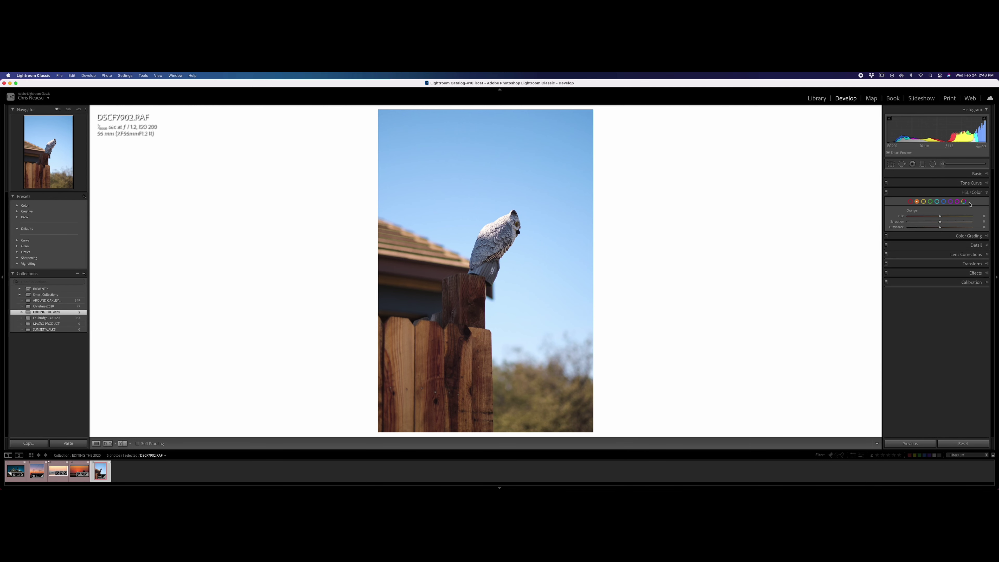
click(944, 202)
drag(939, 217, 934, 222)
mouse_move(940, 227)
mouse_down()
mouse_move(922, 229)
mouse_move(935, 217)
mouse_move(922, 224)
mouse_move(940, 229)
mouse_move(941, 216)
mouse_move(926, 218)
mouse_move(957, 217)
mouse_move(925, 223)
mouse_up()
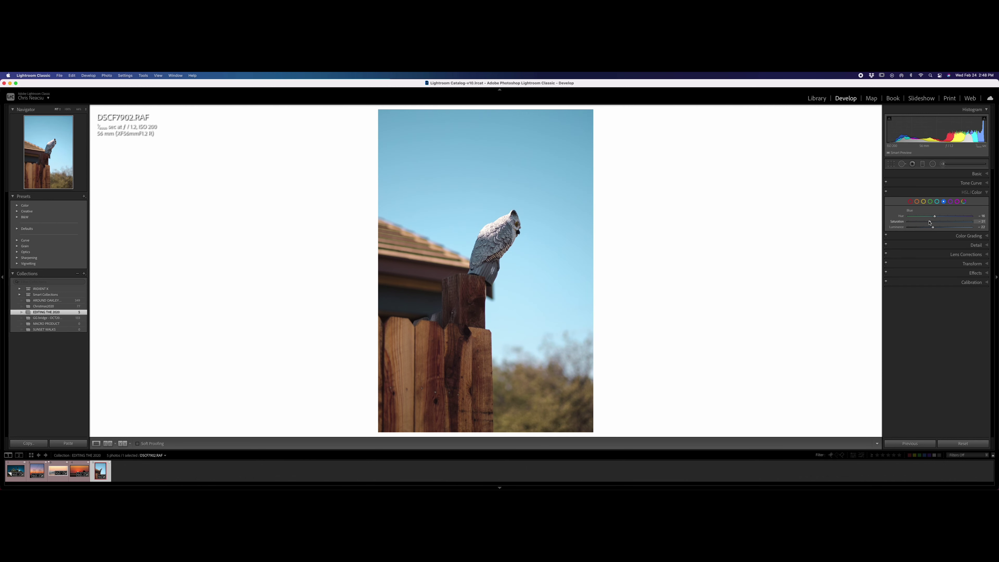
Add moderate Contrast and a little Texture and Clarity to the owl photo, checking the owl up close.
click(977, 174)
drag(947, 237, 956, 238)
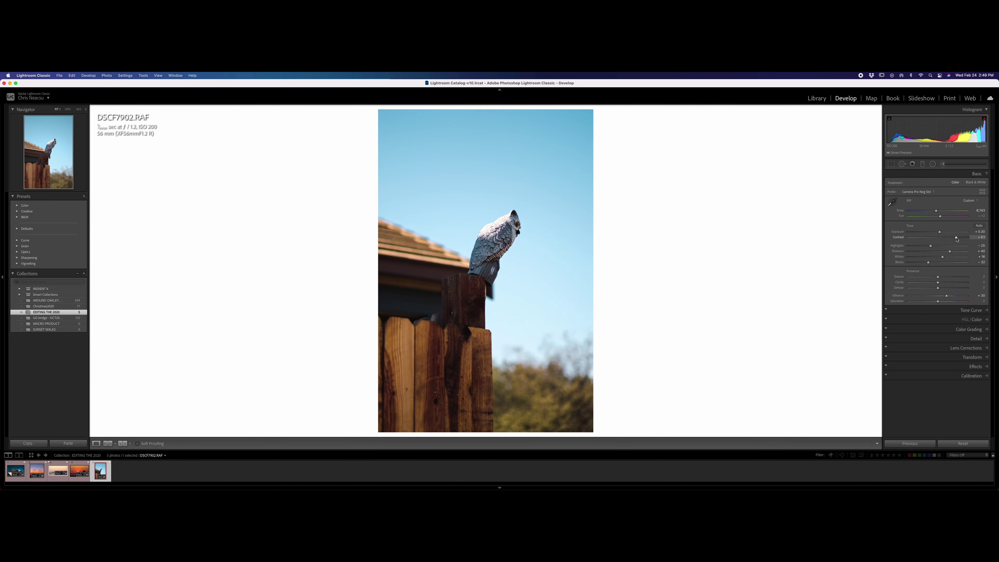
drag(507, 226, 529, 254)
drag(937, 277, 940, 279)
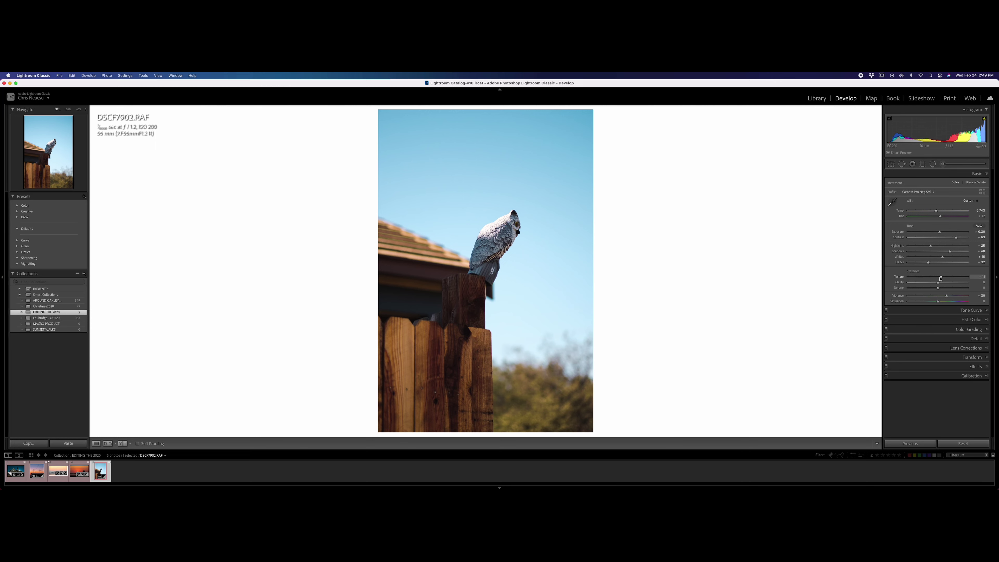
key(z)
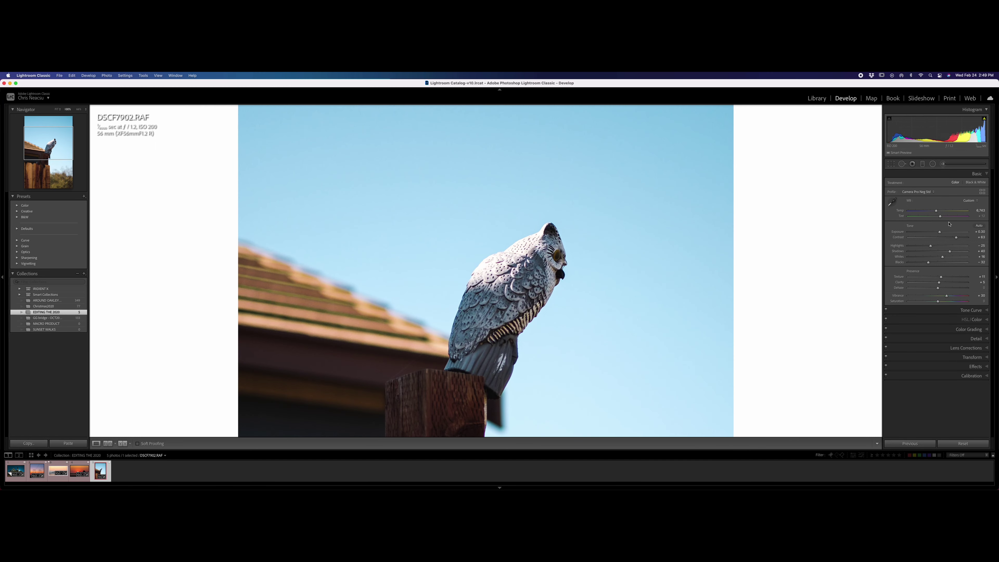
drag(956, 238, 947, 238)
key(z)
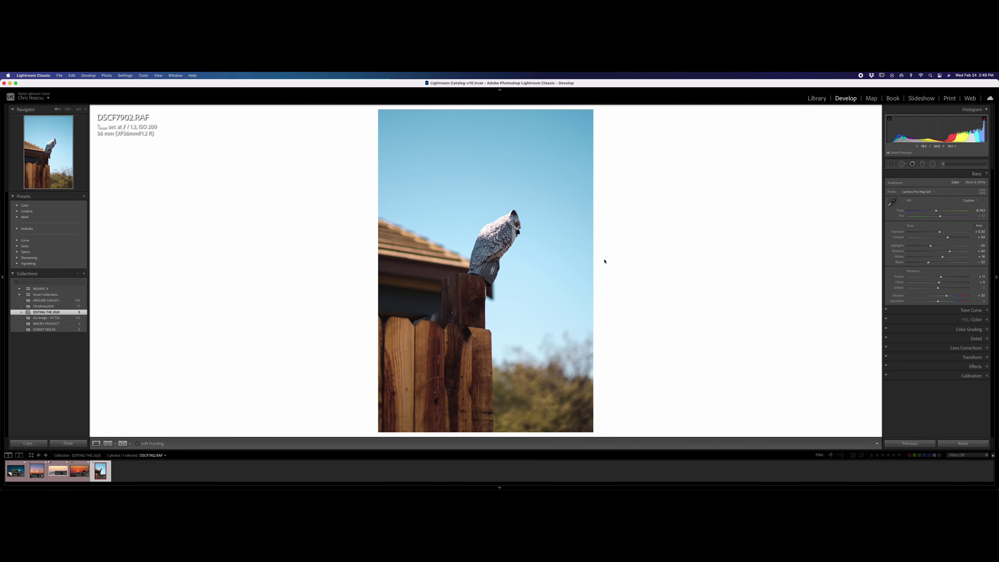